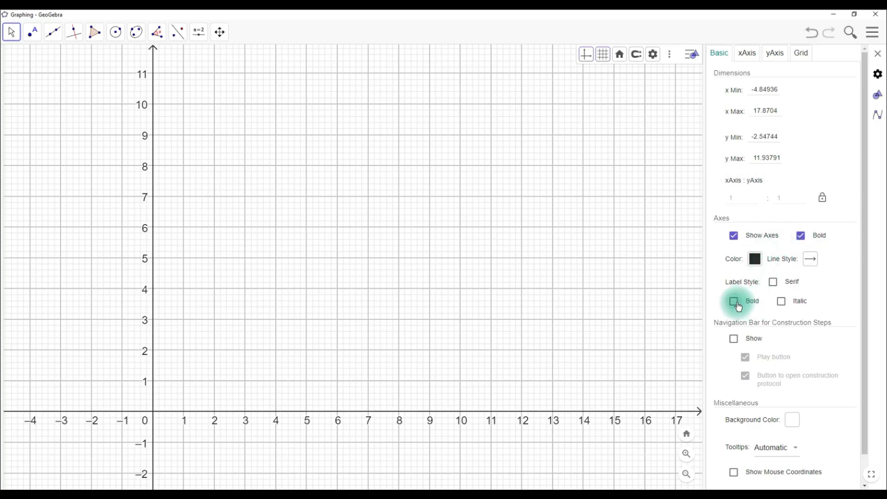
Make the number labels on the axes bold.
{"action": "left_click", "coordinate": [744, 309]}
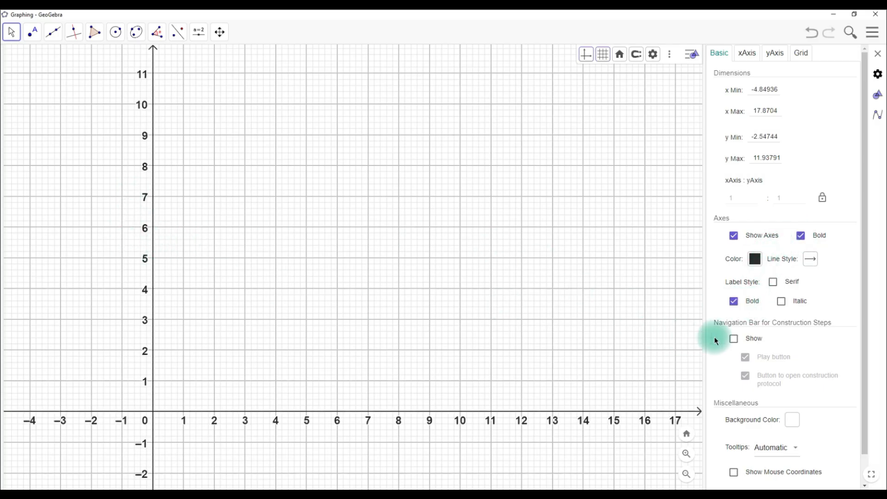
{"action": "scroll", "coordinate": [764, 373], "scroll_direction": "down", "scroll_amount": 1}
{"action": "scroll", "coordinate": [765, 376], "scroll_direction": "up", "scroll_amount": 1}
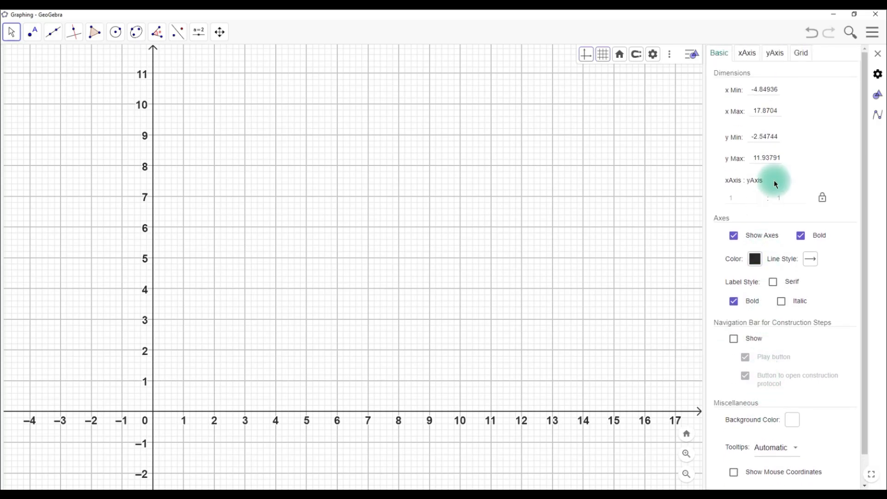
Set the gridline color to black and close the graph settings.
{"action": "left_click", "coordinate": [804, 58]}
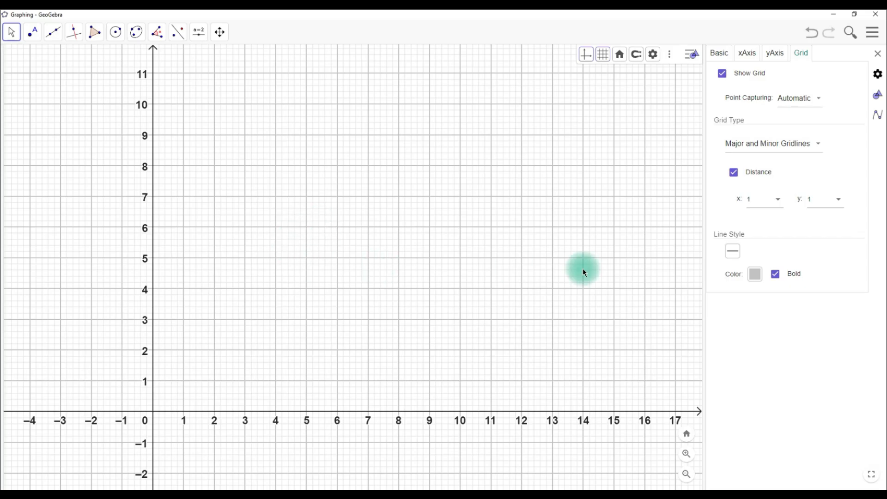
{"action": "left_click", "coordinate": [755, 275]}
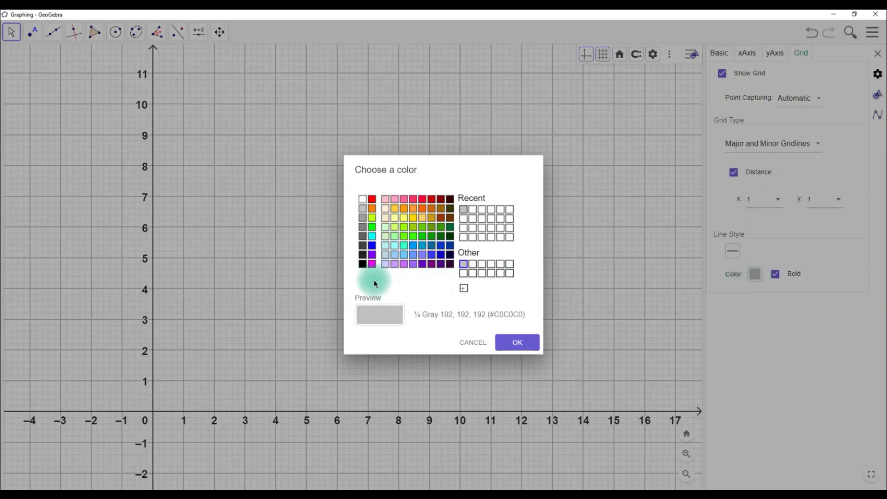
{"action": "left_click", "coordinate": [363, 264]}
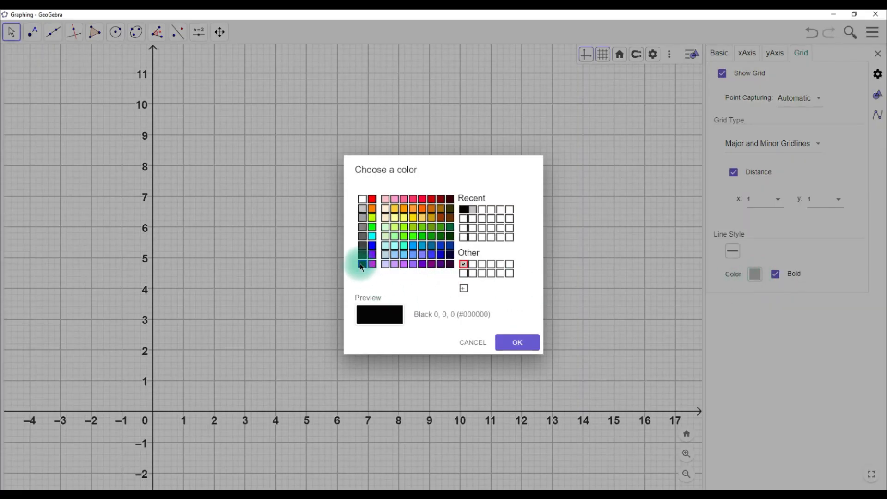
{"action": "left_click", "coordinate": [513, 342]}
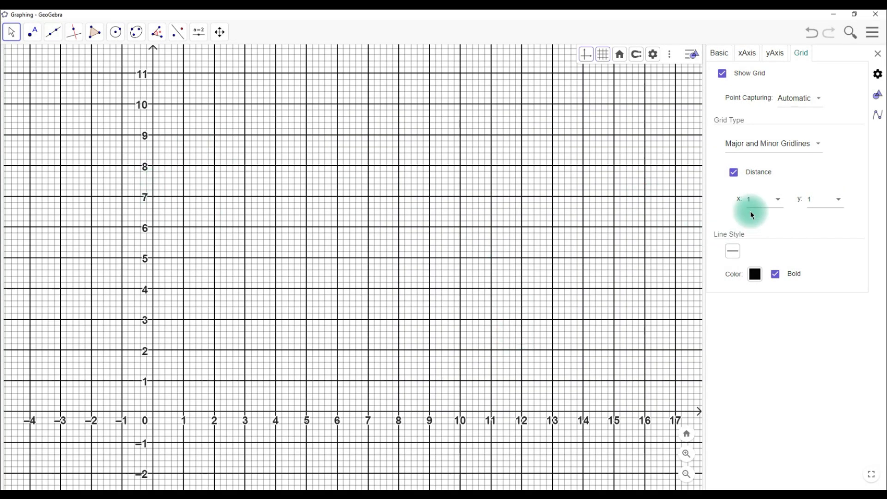
{"action": "left_click", "coordinate": [875, 54]}
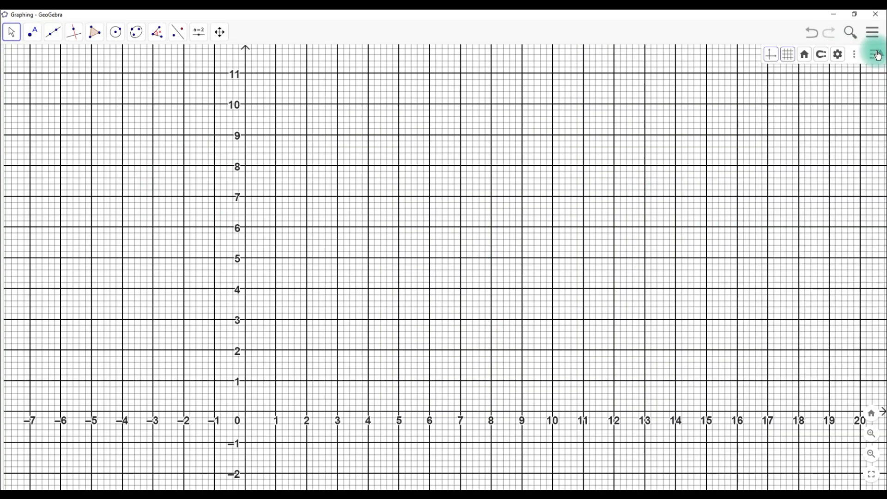
Restrict both the x-axis and the y-axis to the positive direction only.
{"action": "left_click_drag", "start_coordinate": [347, 309], "coordinate": [356, 279]}
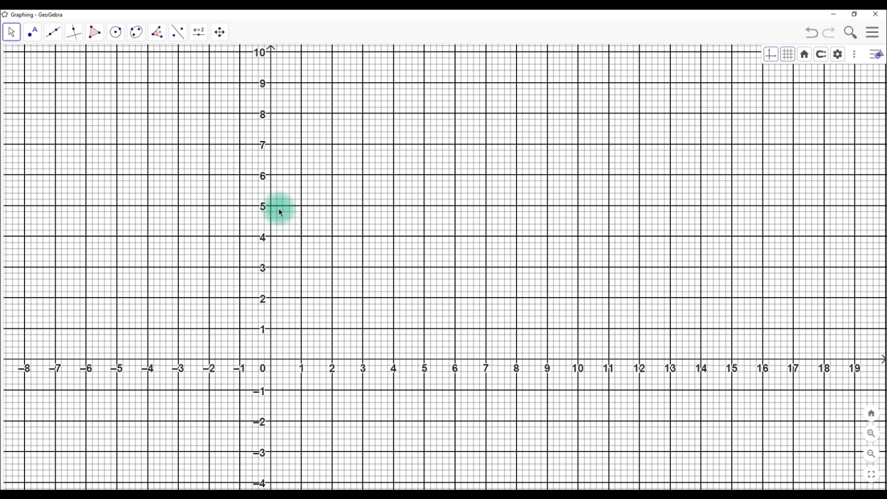
{"action": "left_click", "coordinate": [839, 55]}
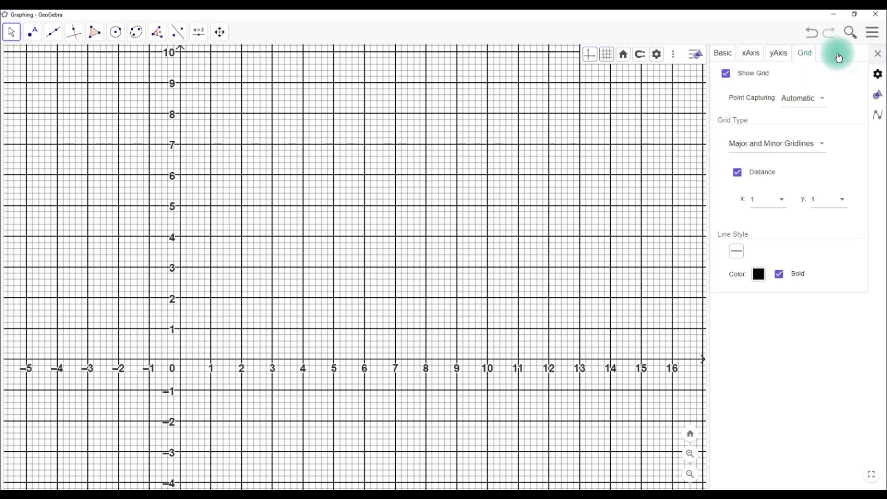
{"action": "left_click", "coordinate": [753, 54]}
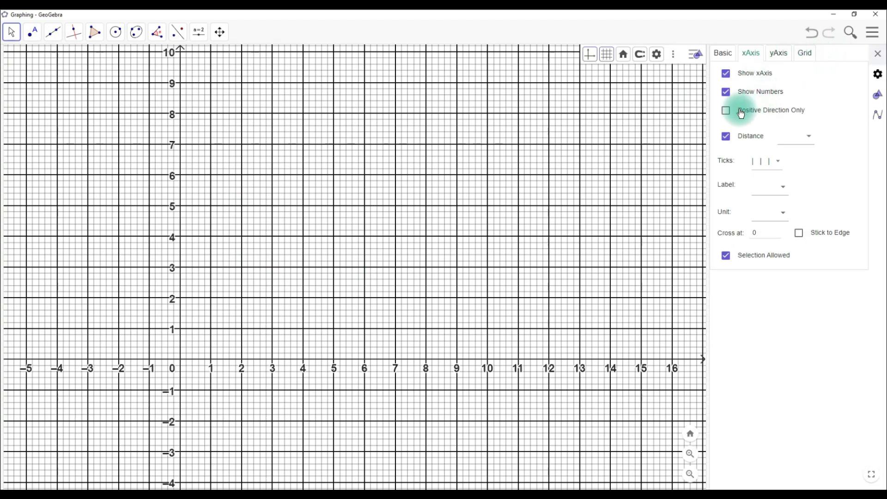
{"action": "left_click", "coordinate": [725, 111]}
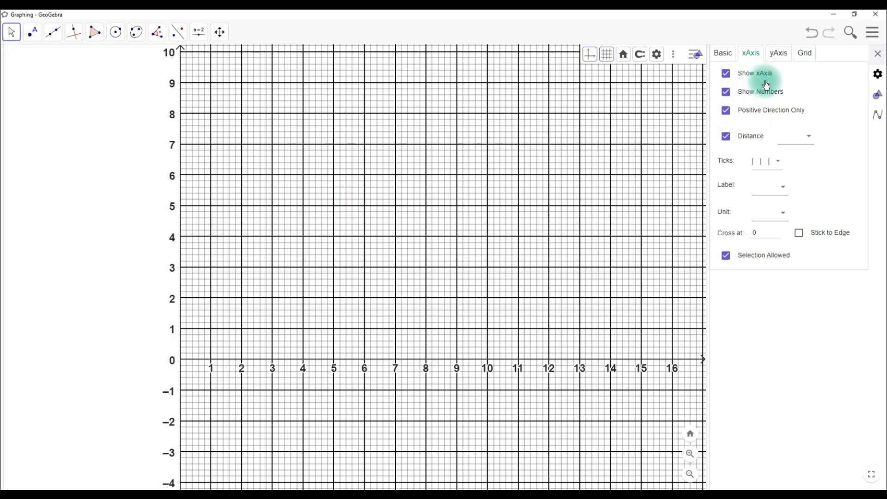
{"action": "left_click", "coordinate": [776, 55]}
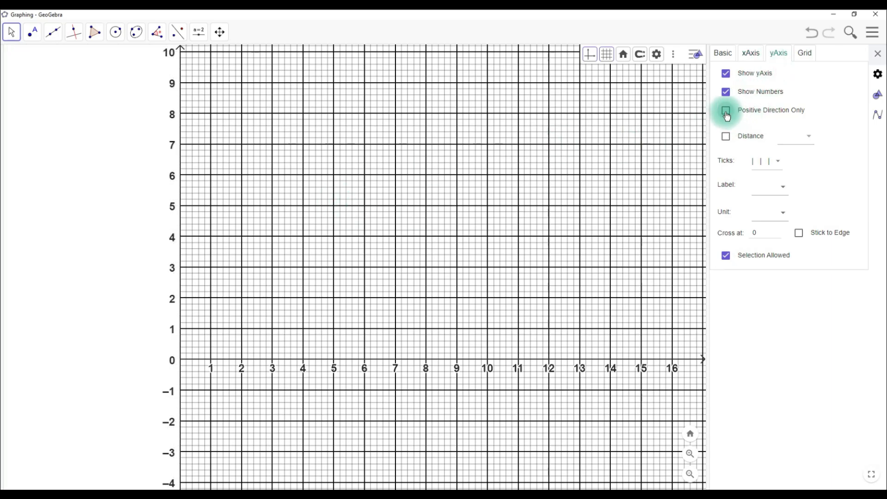
{"action": "left_click", "coordinate": [727, 113]}
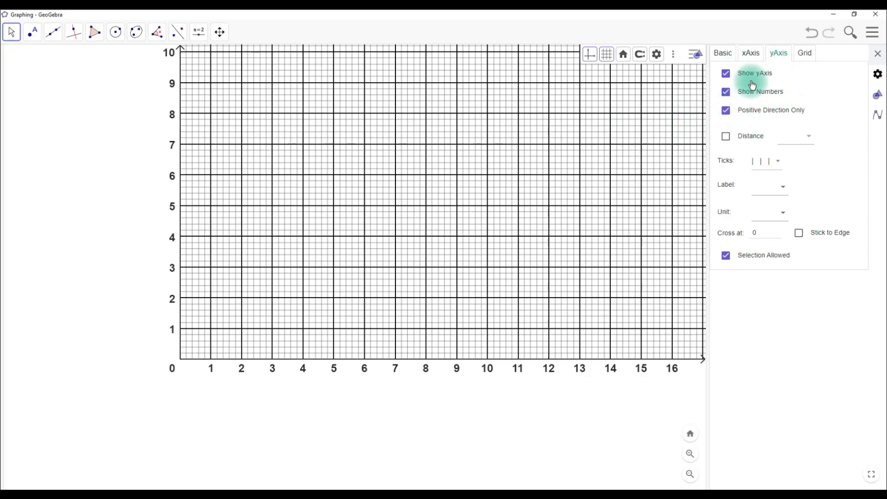
Set the grid's x distance to 5.
{"action": "left_click", "coordinate": [804, 54]}
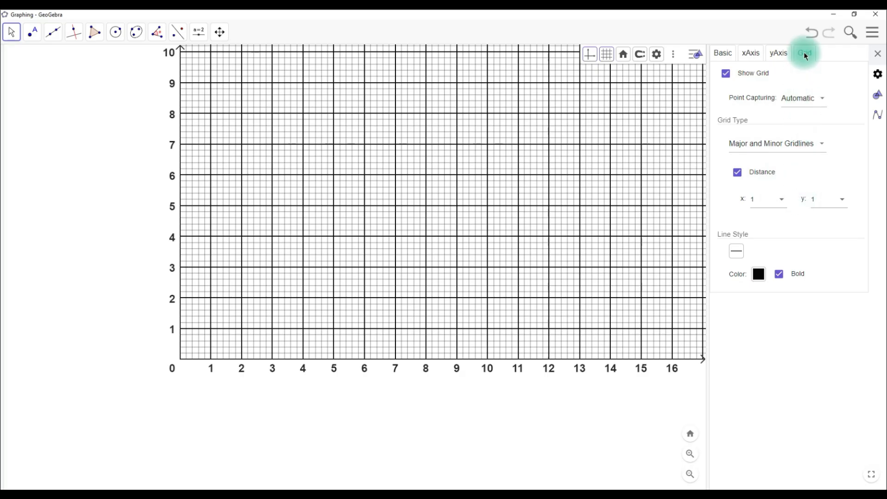
{"action": "left_click", "coordinate": [758, 200]}
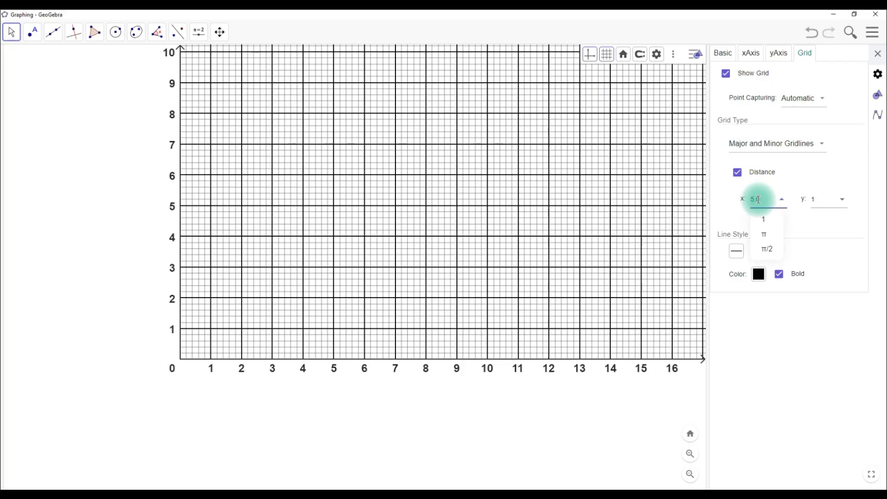
{"action": "left_click", "coordinate": [819, 194]}
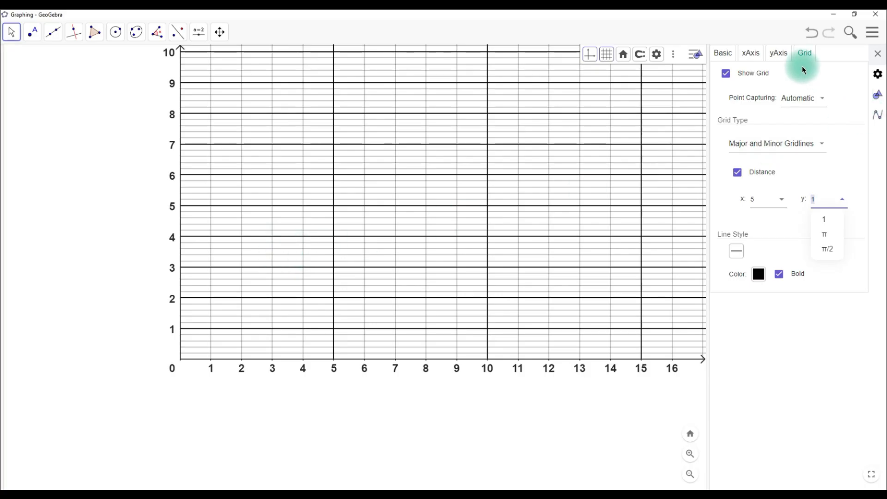
Turn on a custom distance for the y-axis numbering and keep it at 1.
{"action": "left_click", "coordinate": [780, 53]}
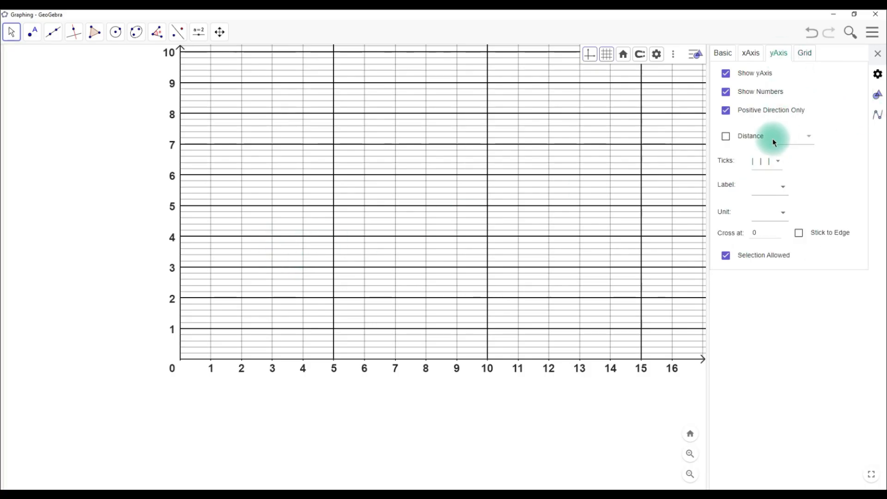
{"action": "left_click", "coordinate": [725, 137]}
{"action": "left_click", "coordinate": [787, 137]}
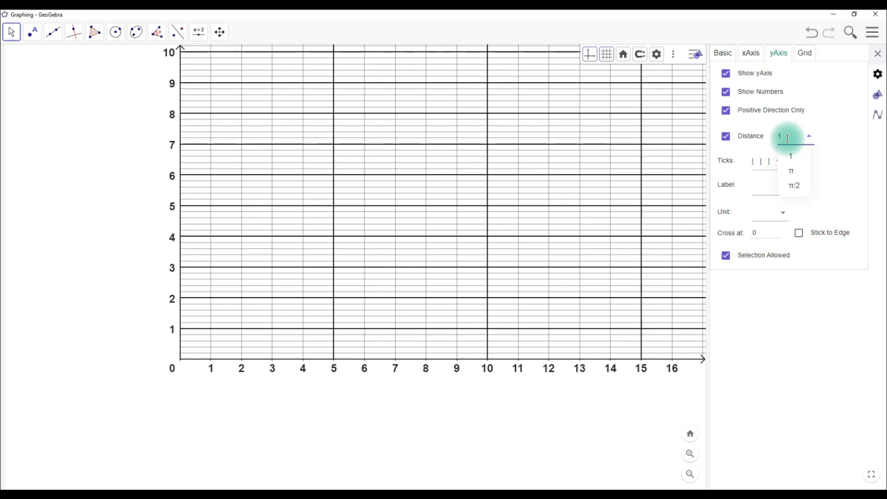
{"action": "left_click", "coordinate": [811, 137]}
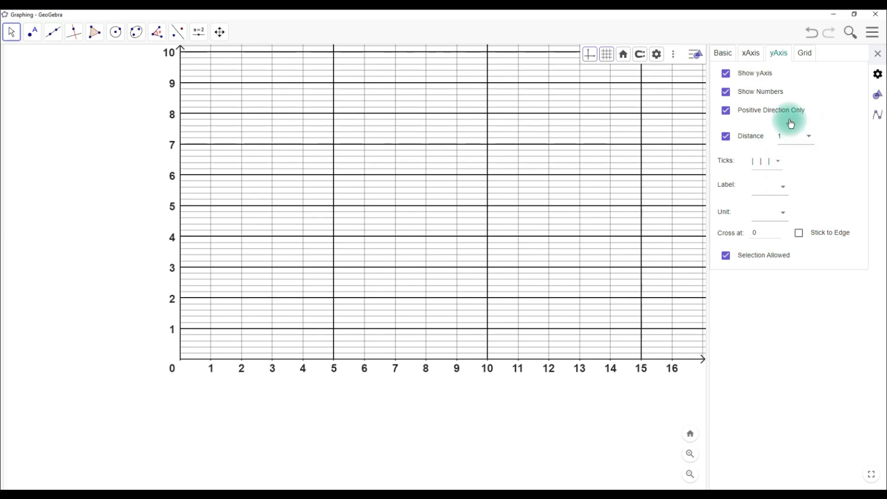
Set the x-axis numbering distance to 5.0.
{"action": "left_click", "coordinate": [753, 53]}
{"action": "left_click", "coordinate": [784, 137]}
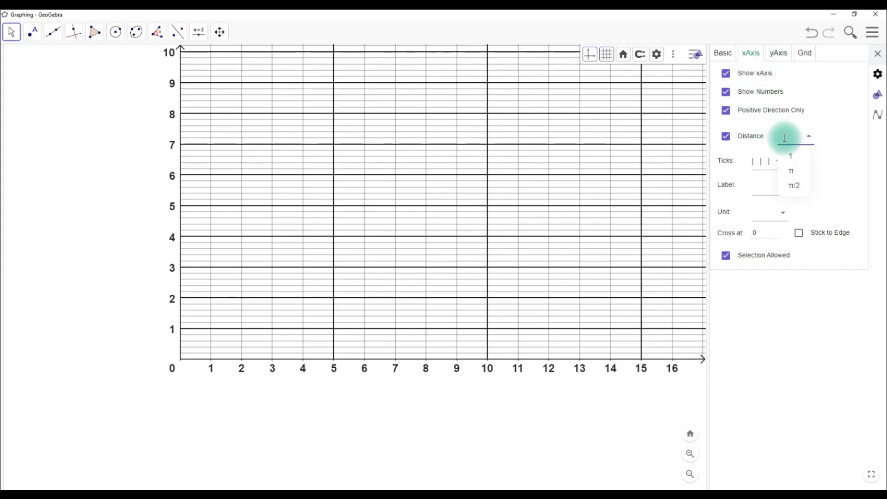
{"action": "type", "text": "5.0"}
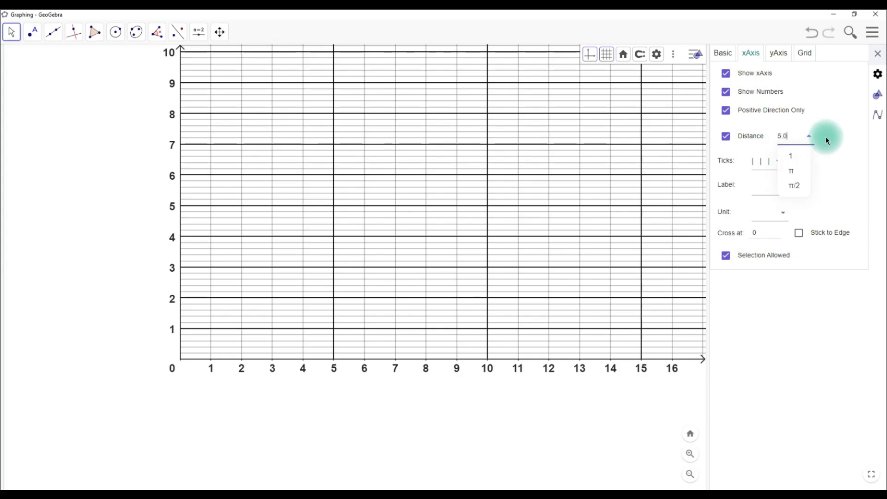
{"action": "left_click", "coordinate": [832, 140]}
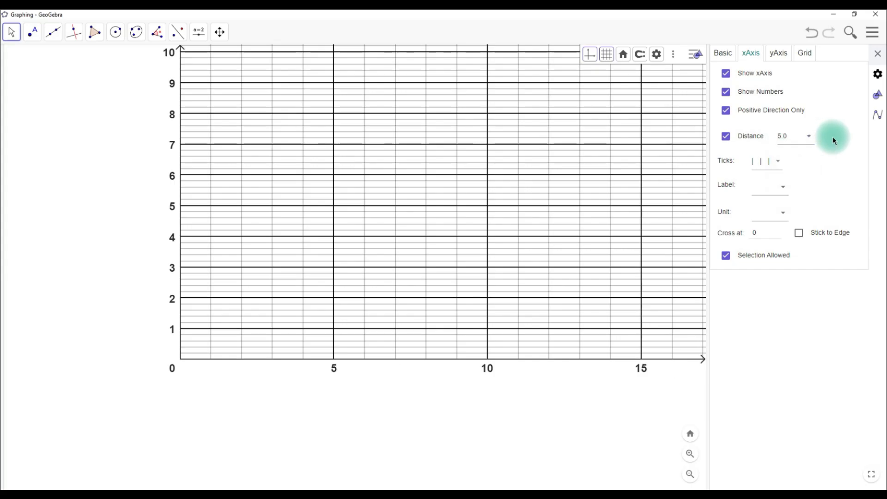
Unlock the axis ratio, set xAxis : yAxis to 5 : 1 and lock it again.
{"action": "left_click", "coordinate": [723, 53]}
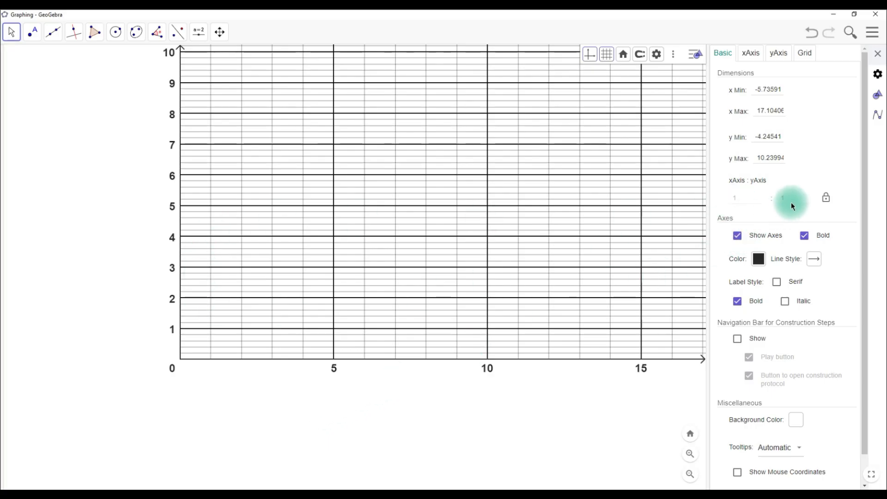
{"action": "left_click", "coordinate": [827, 200]}
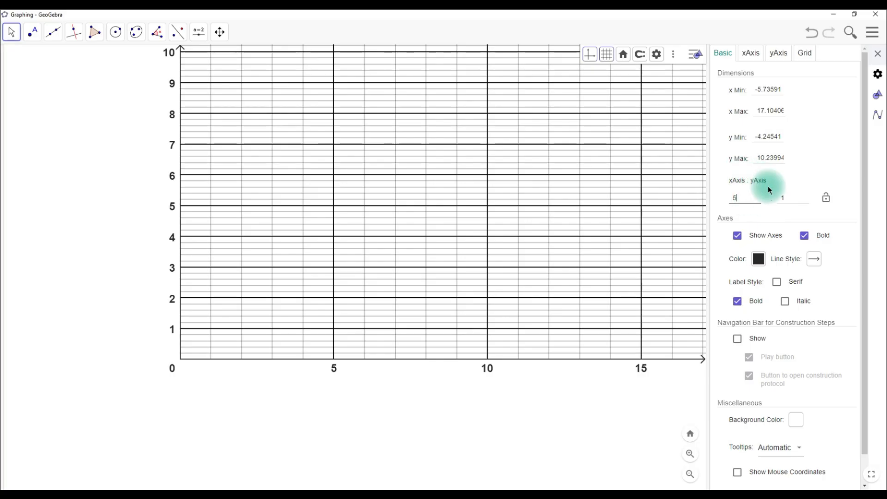
{"action": "left_click", "coordinate": [823, 203]}
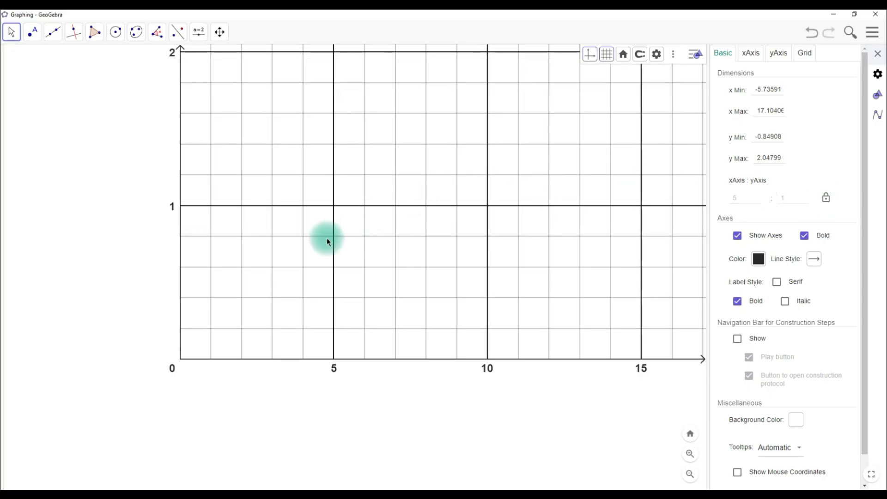
Frame the positive quadrant so the x-axis extends to about 60 and the y-axis to just above 8.
{"action": "scroll", "coordinate": [326, 238], "scroll_direction": "down", "scroll_amount": 12}
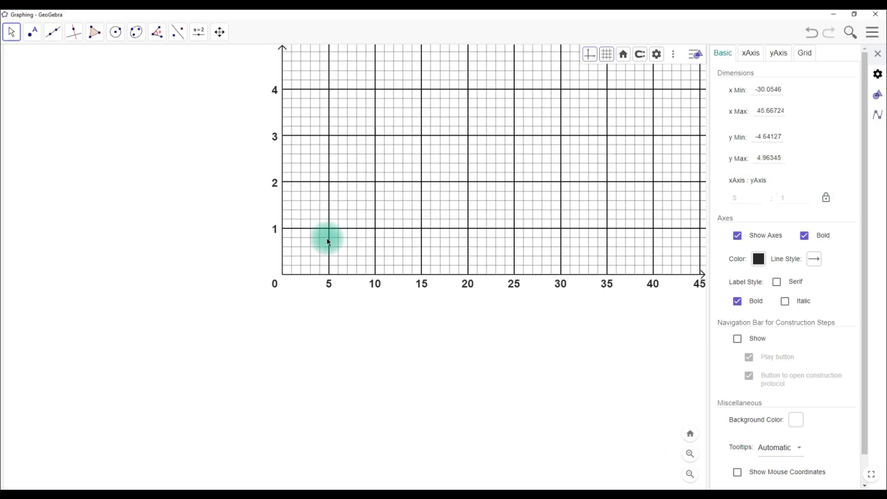
{"action": "left_click_drag", "start_coordinate": [505, 150], "coordinate": [406, 298]}
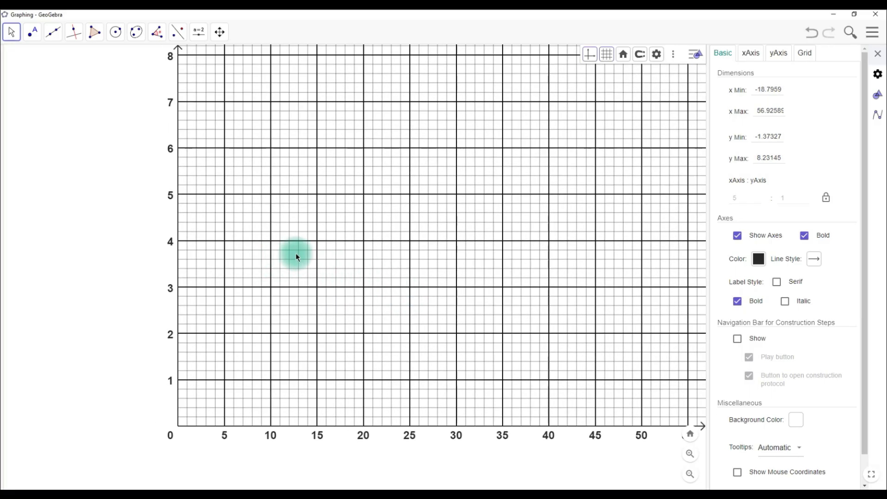
{"action": "left_click_drag", "start_coordinate": [297, 257], "coordinate": [293, 267]}
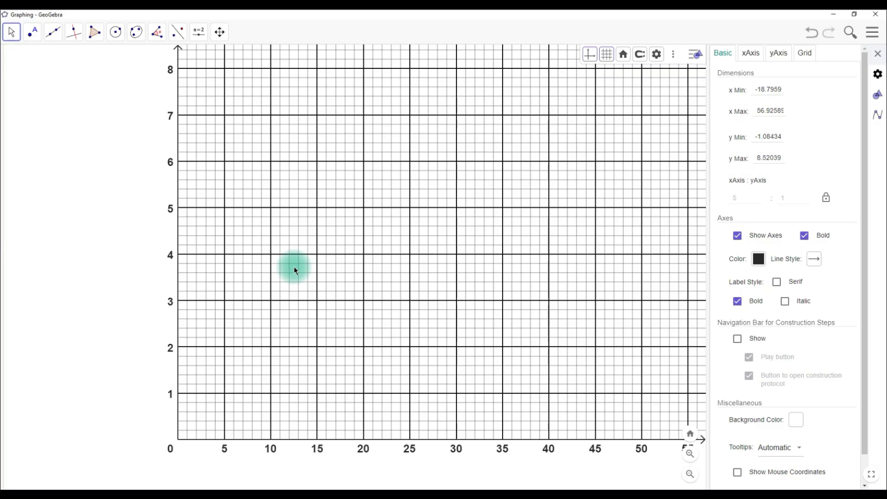
{"action": "scroll", "coordinate": [306, 262], "scroll_direction": "down", "scroll_amount": 1}
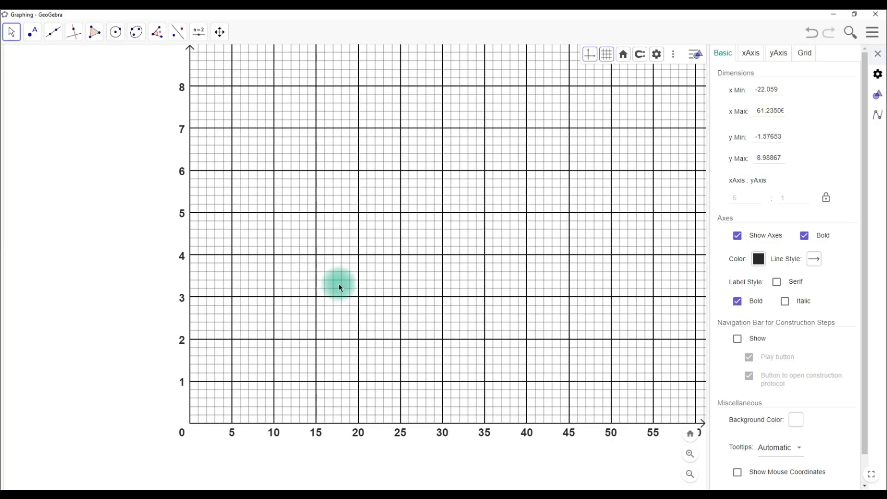
{"action": "mouse_move", "coordinate": [370, 299]}
{"action": "left_mouse_down"}
{"action": "mouse_move", "coordinate": [352, 292]}
{"action": "mouse_move", "coordinate": [366, 297]}
{"action": "left_mouse_up"}
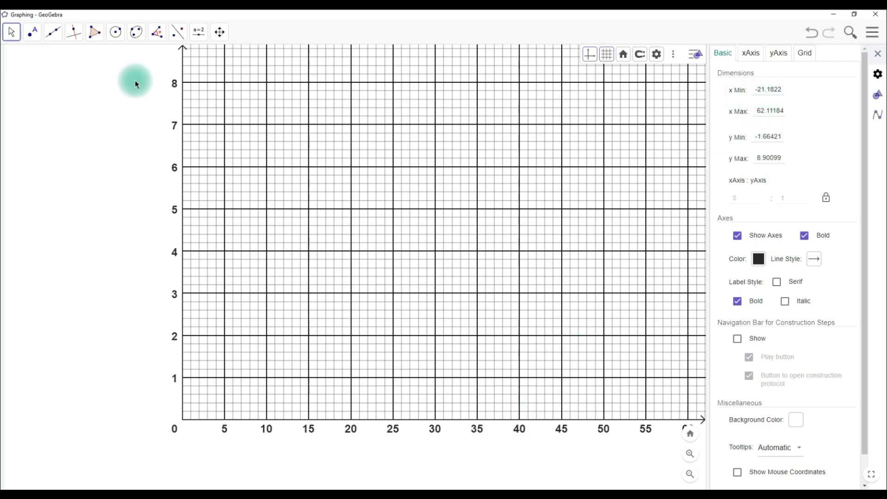
Reveal the algebra input area beside the graph, collapse the settings area and leave blank margins around the axes.
{"action": "left_click_drag", "start_coordinate": [5, 140], "coordinate": [175, 166]}
{"action": "left_click_drag", "start_coordinate": [639, 176], "coordinate": [540, 189]}
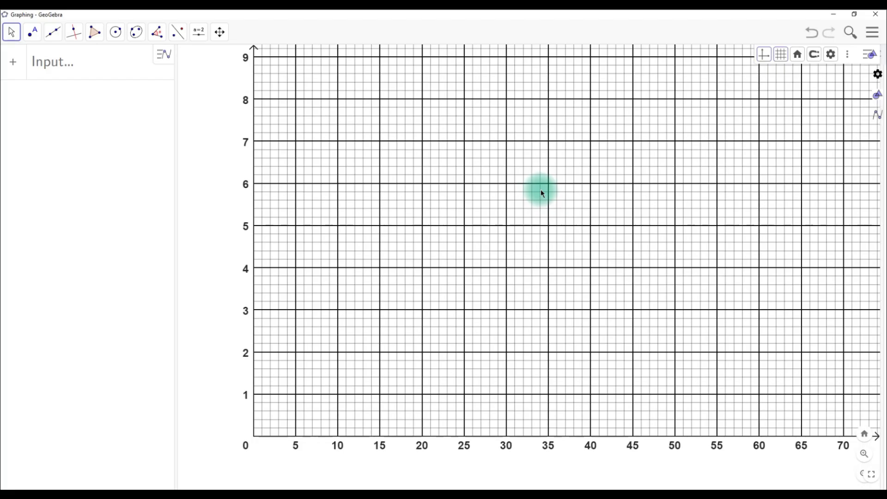
{"action": "left_click_drag", "start_coordinate": [475, 414], "coordinate": [468, 395]}
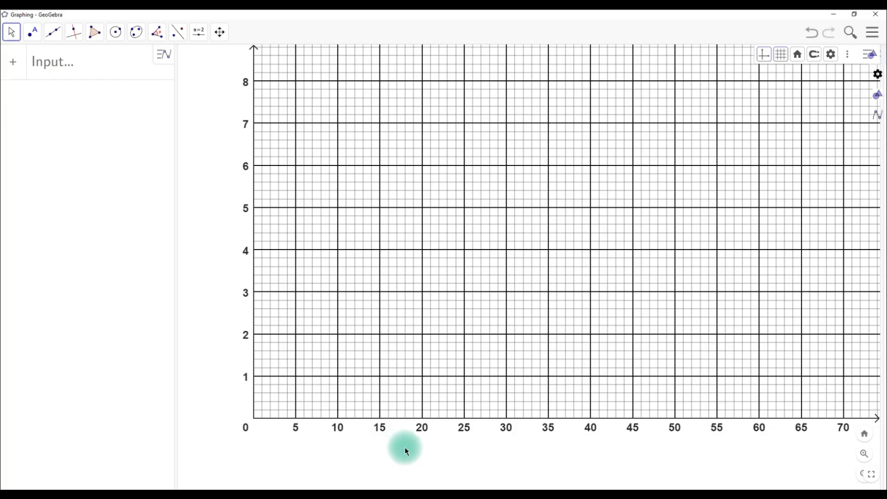
{"action": "left_click_drag", "start_coordinate": [398, 319], "coordinate": [429, 349]}
{"action": "left_click", "coordinate": [287, 157]}
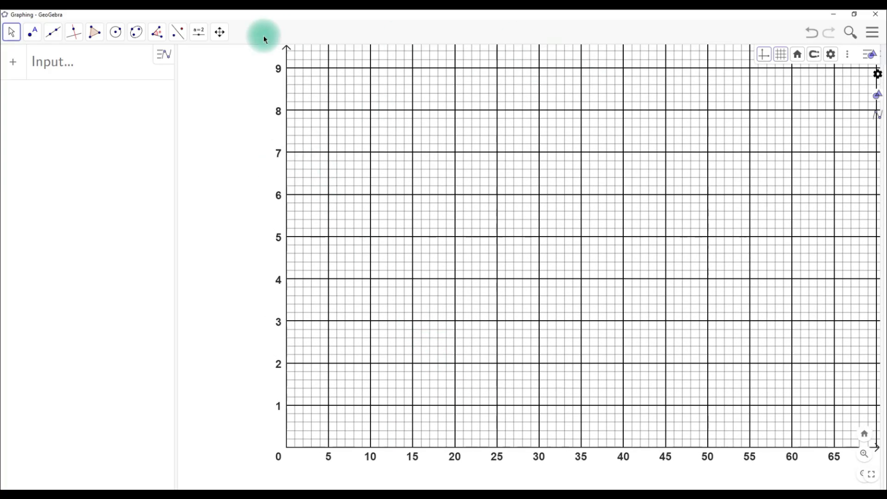
Add a bold text label "p.d (V)" and place it beside the y-axis, next to the 8 mark.
{"action": "left_click", "coordinate": [199, 31]}
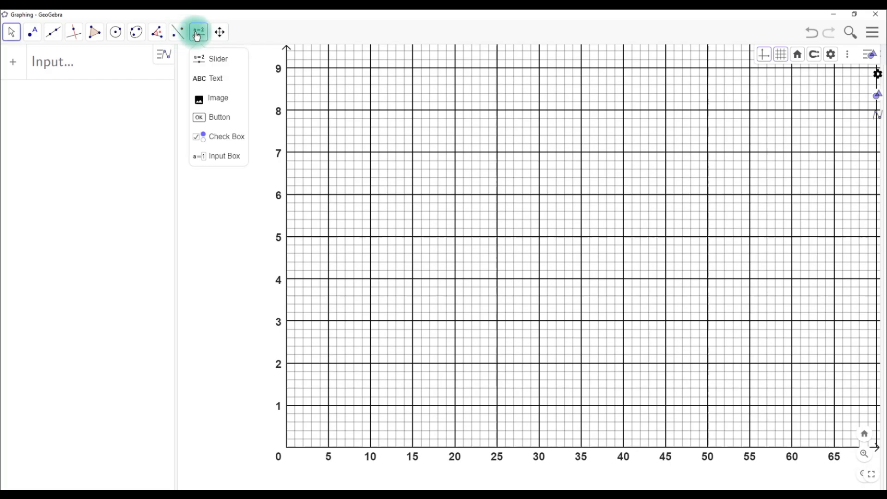
{"action": "left_click", "coordinate": [211, 79]}
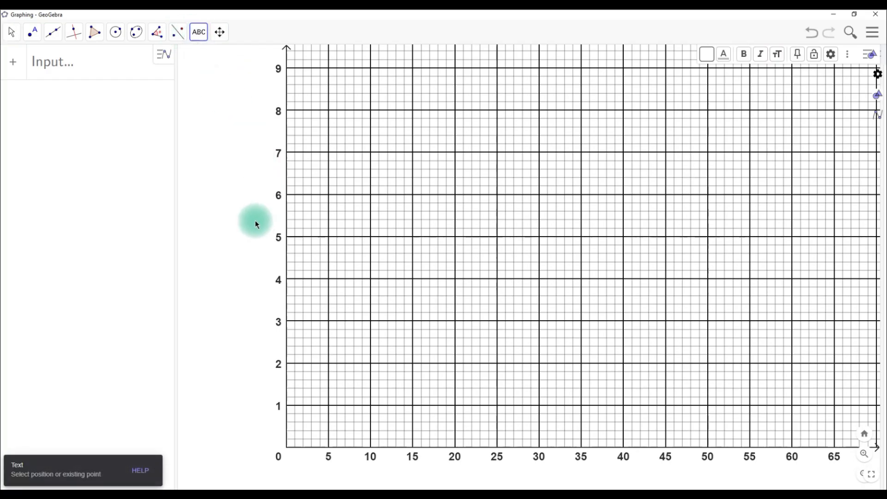
{"action": "left_click", "coordinate": [222, 180]}
{"action": "left_click", "coordinate": [436, 248]}
{"action": "left_click", "coordinate": [365, 224]}
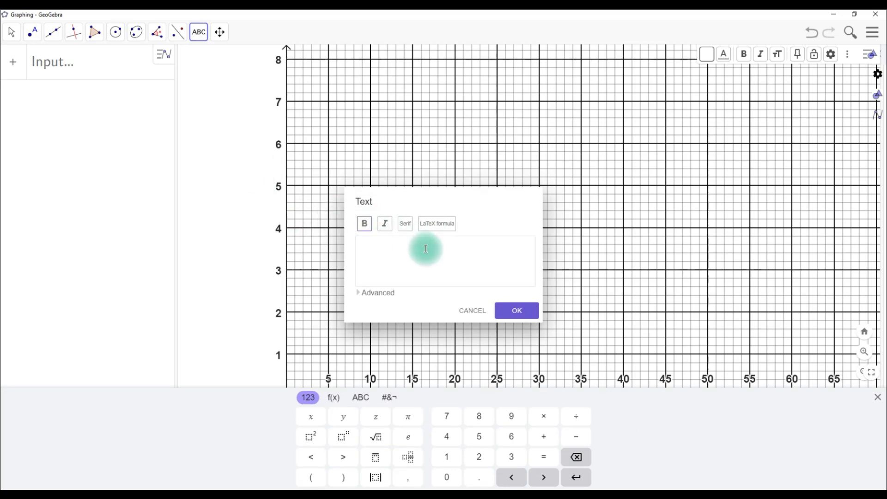
{"action": "left_click", "coordinate": [413, 244]}
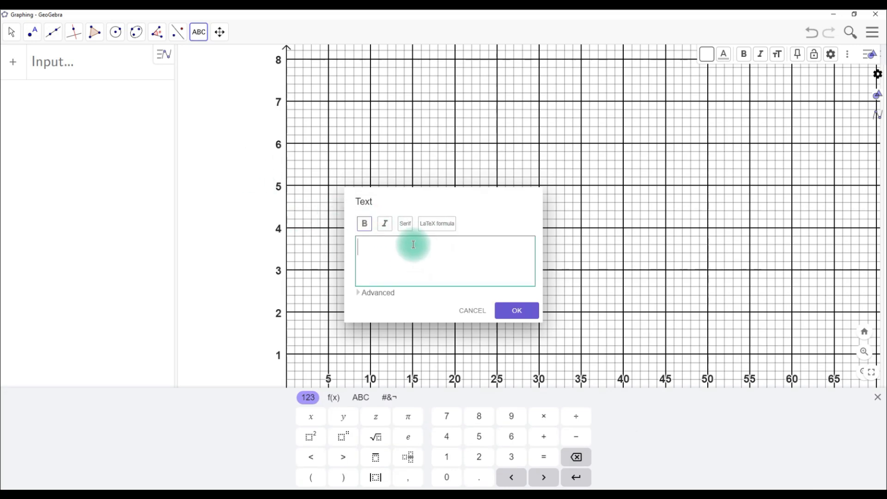
{"action": "type", "text": "p.d (V)"}
{"action": "left_click", "coordinate": [511, 311]}
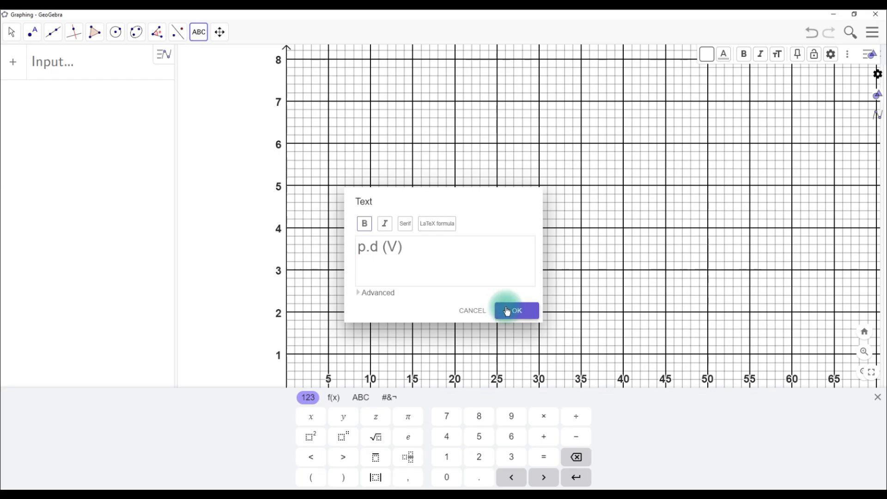
{"action": "left_click_drag", "start_coordinate": [250, 181], "coordinate": [248, 121]}
Add the text "Current I (x10 ^-2 A)" on the grid as an italic LaTeX formula and dismiss the on-screen keyboard.
{"action": "left_click", "coordinate": [397, 305]}
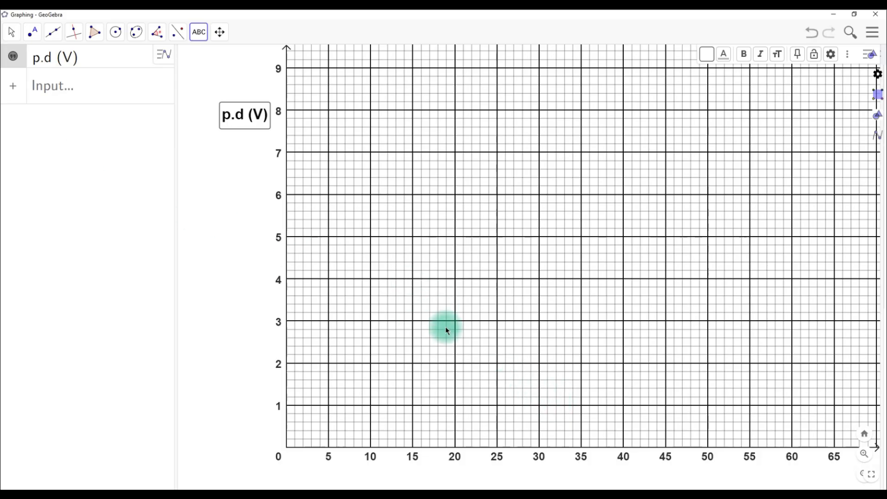
{"action": "left_click", "coordinate": [441, 306]}
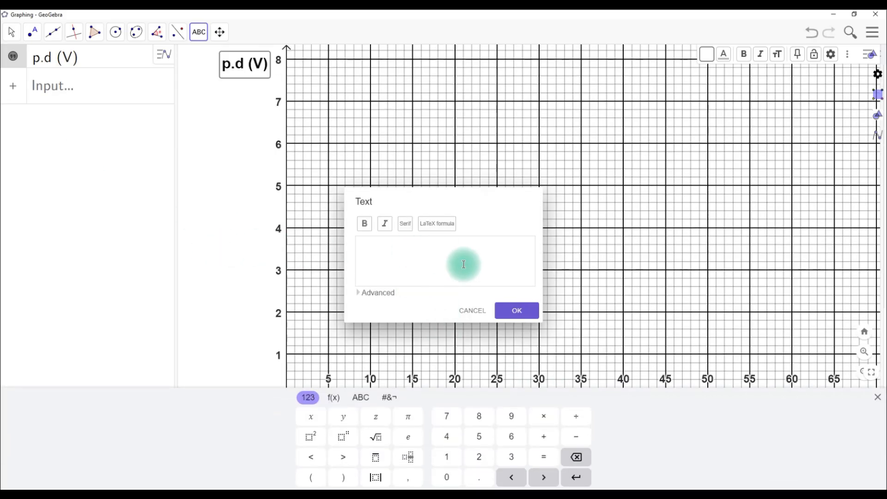
{"action": "left_click", "coordinate": [417, 258]}
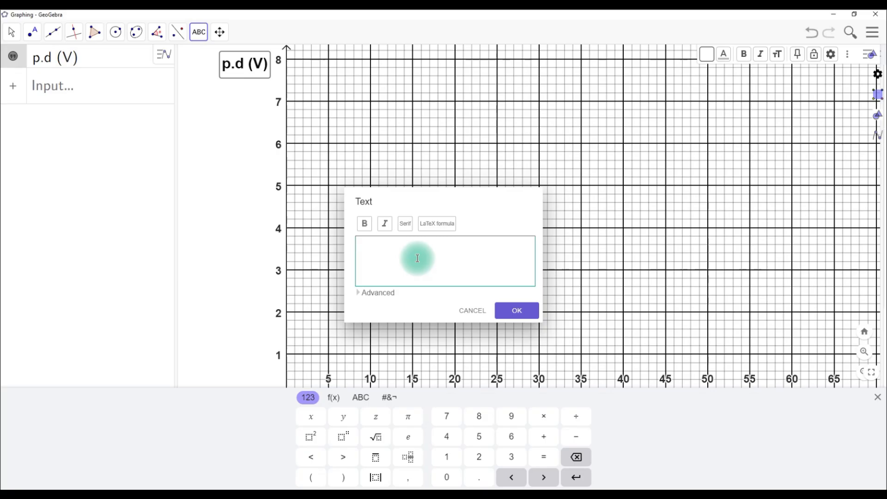
{"action": "type", "text": "Current I (x10"}
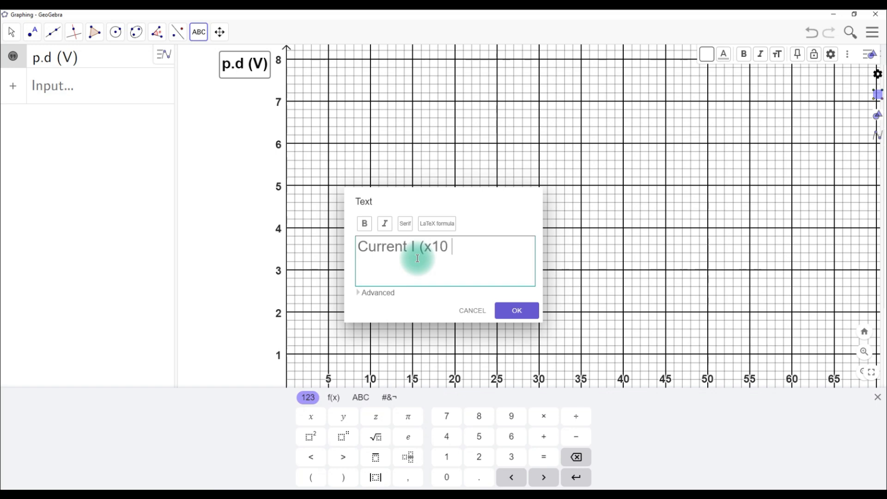
{"action": "type", "text": "^-2 A"}
{"action": "left_click", "coordinate": [386, 227]}
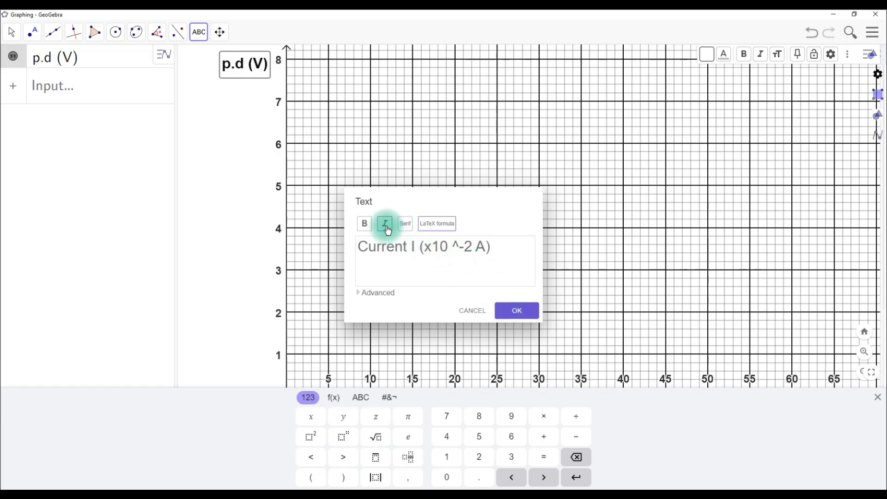
{"action": "left_click", "coordinate": [510, 311]}
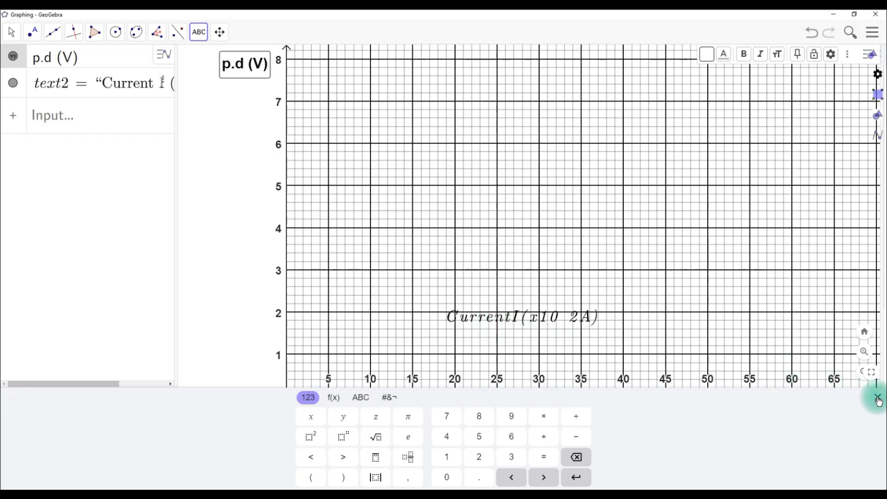
{"action": "left_click", "coordinate": [877, 397]}
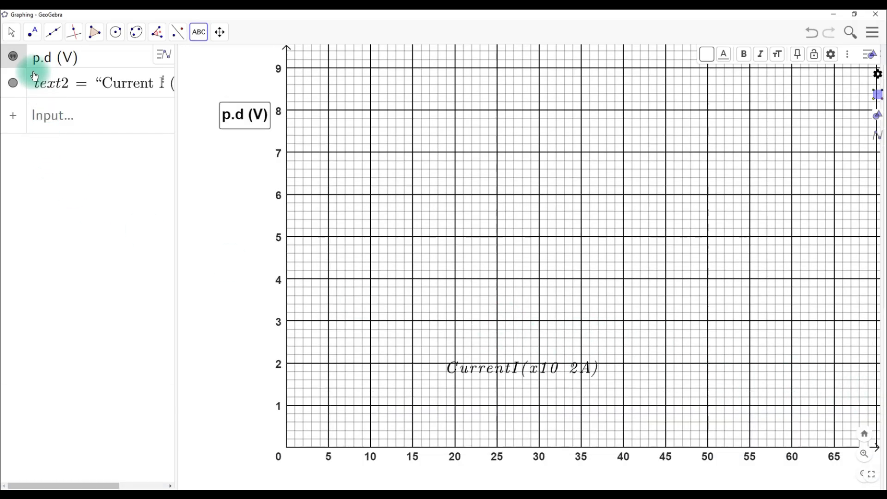
Move the current label off the grid to just below the x-axis, starting under about 20.
{"action": "left_click", "coordinate": [11, 34]}
{"action": "left_click", "coordinate": [303, 261]}
{"action": "left_click", "coordinate": [373, 343]}
{"action": "left_click_drag", "start_coordinate": [374, 343], "coordinate": [411, 301]}
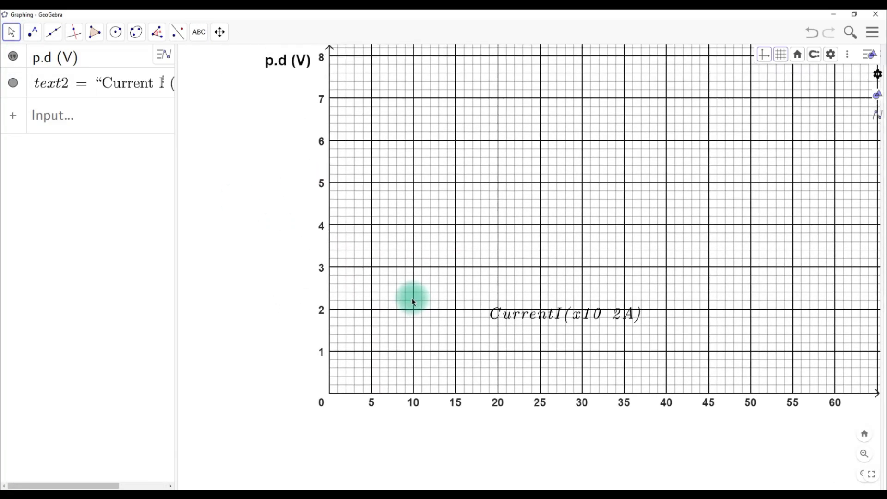
{"action": "left_click_drag", "start_coordinate": [508, 319], "coordinate": [511, 441]}
{"action": "double_click", "coordinate": [511, 442]}
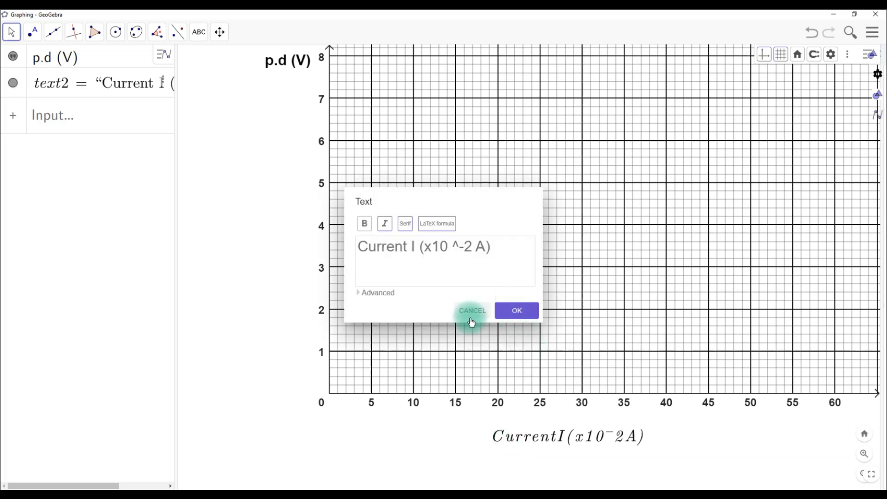
{"action": "left_click", "coordinate": [470, 312]}
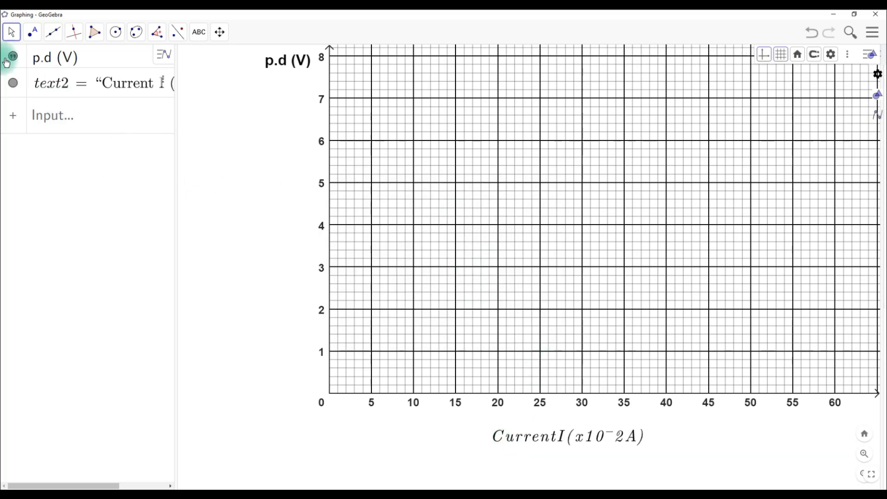
{"action": "left_click_drag", "start_coordinate": [444, 134], "coordinate": [412, 178]}
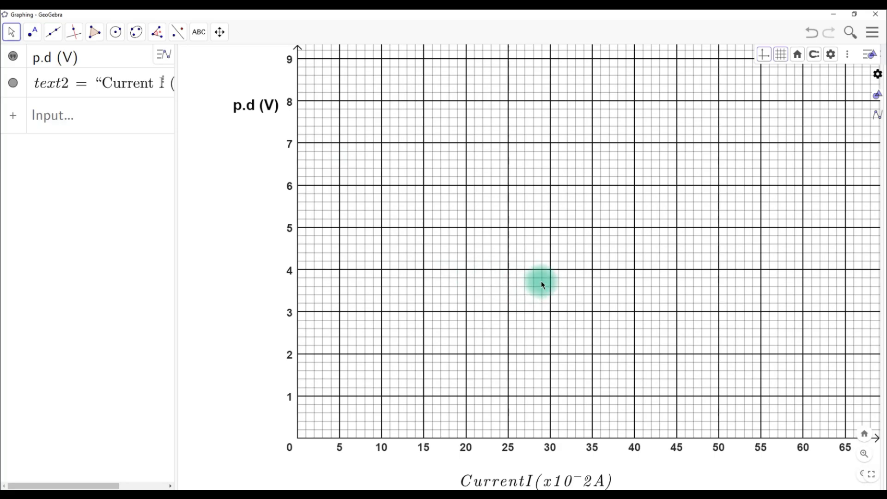
{"action": "left_click", "coordinate": [831, 58]}
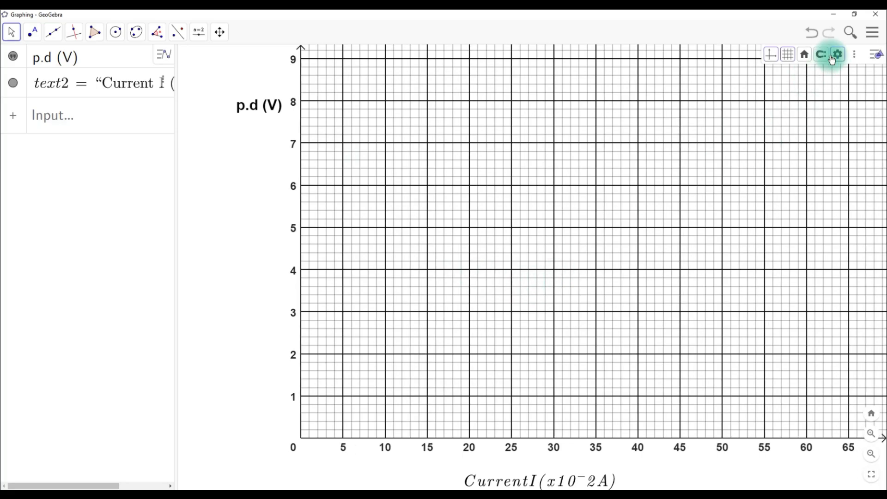
{"action": "left_click", "coordinate": [837, 56]}
{"action": "left_click", "coordinate": [838, 56]}
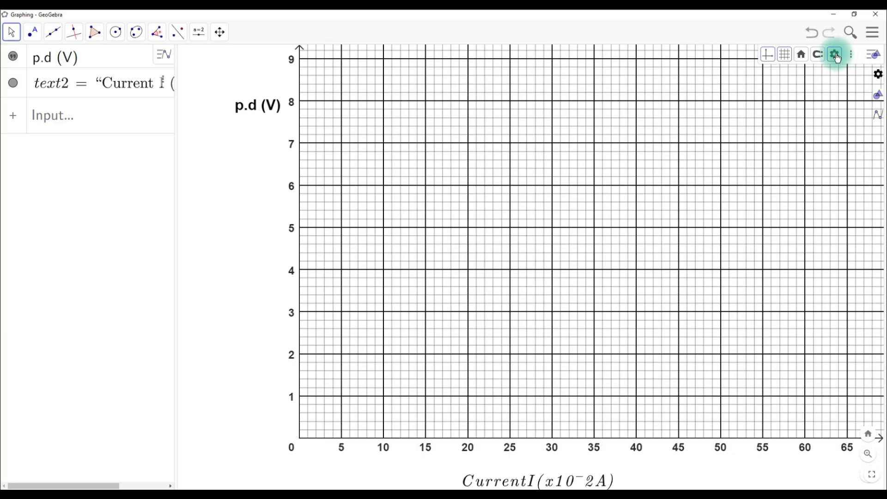
{"action": "left_click", "coordinate": [841, 57]}
{"action": "left_click", "coordinate": [841, 57]}
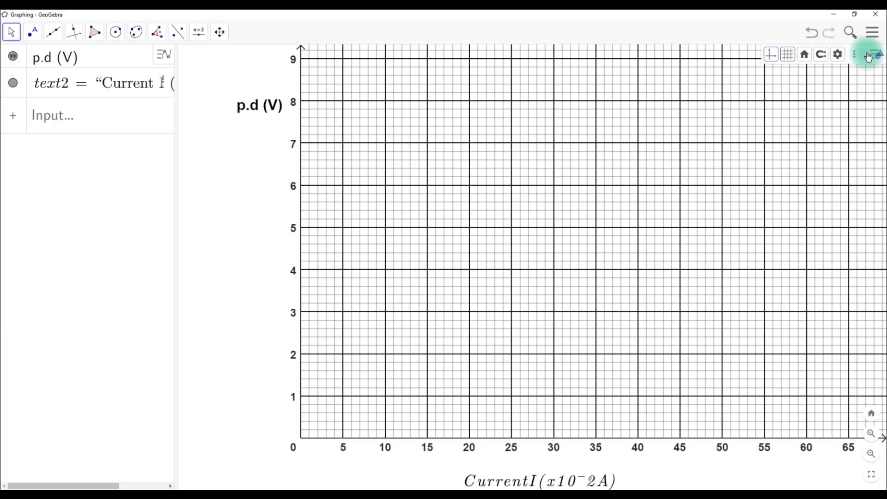
{"action": "left_click", "coordinate": [839, 54]}
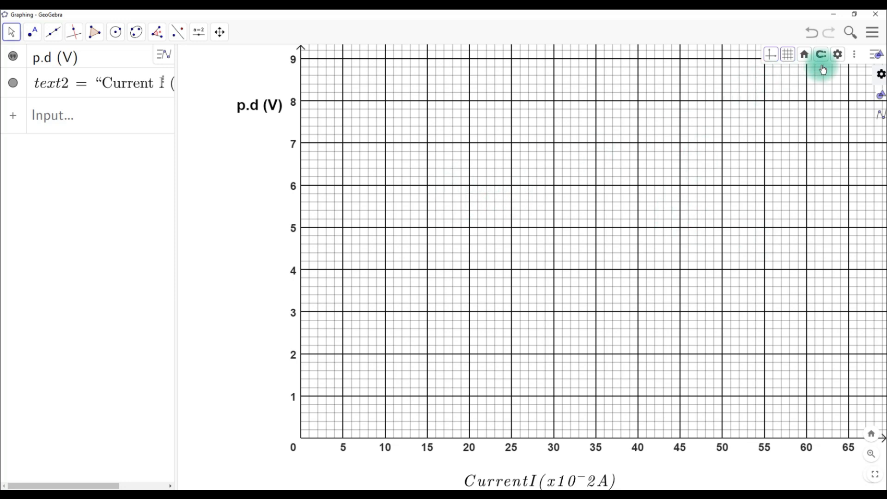
{"action": "left_click", "coordinate": [855, 55]}
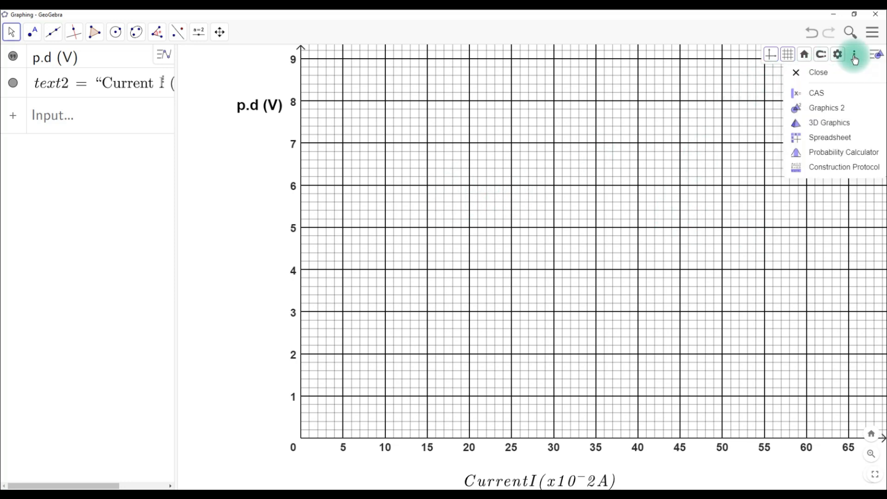
{"action": "left_click", "coordinate": [855, 58]}
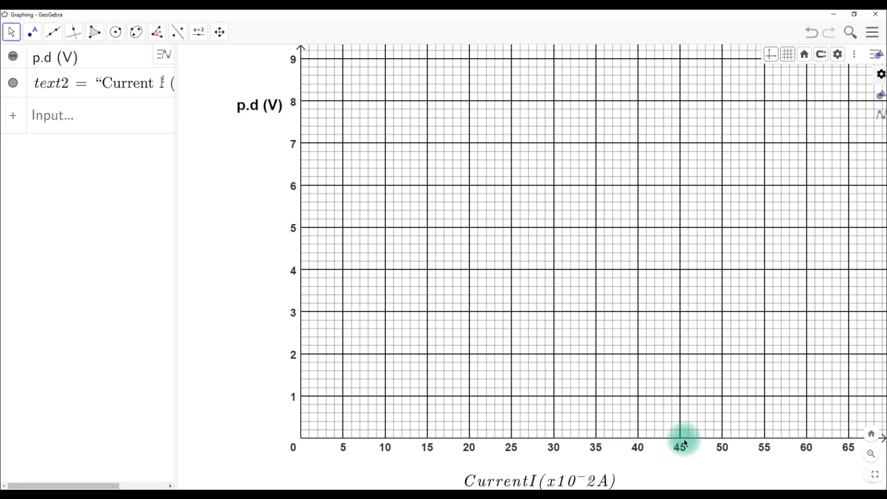
Shift the current label along the x-axis so it sits under about 26 to 45, just below the axis numbers.
{"action": "left_click", "coordinate": [580, 480]}
{"action": "left_click_drag", "start_coordinate": [589, 487], "coordinate": [638, 472]}
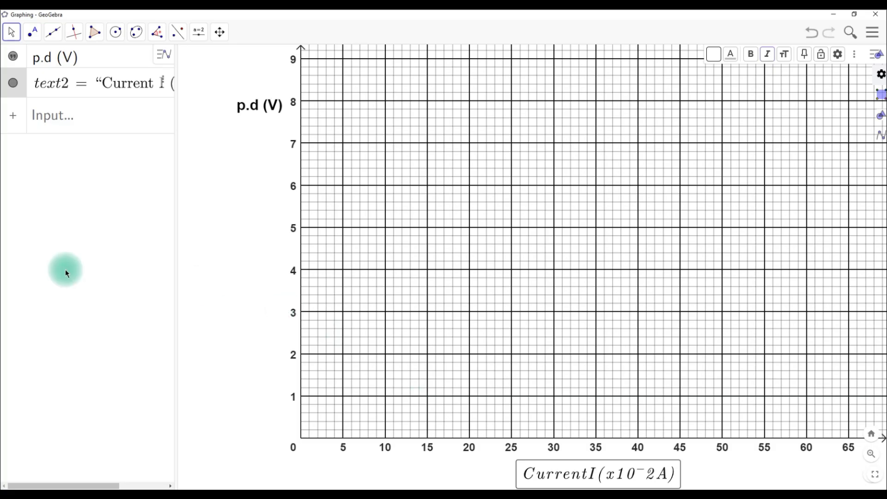
{"action": "left_click", "coordinate": [69, 125]}
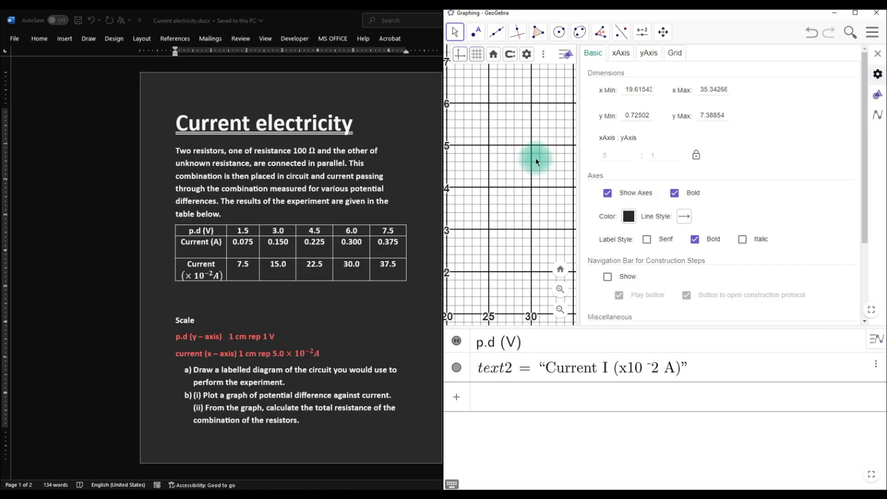
Close the graph settings and frame the grid so the x-axis reaches about 65 and the y-axis about 12.
{"action": "left_click", "coordinate": [675, 53]}
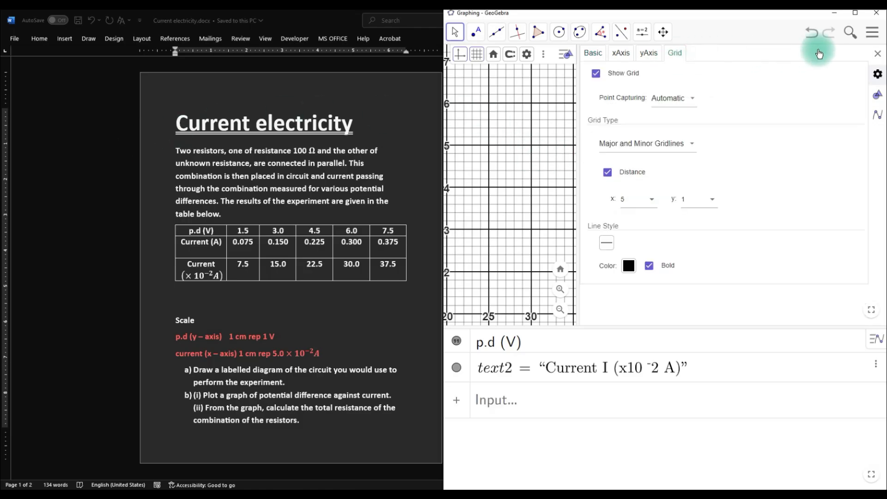
{"action": "left_click", "coordinate": [878, 53]}
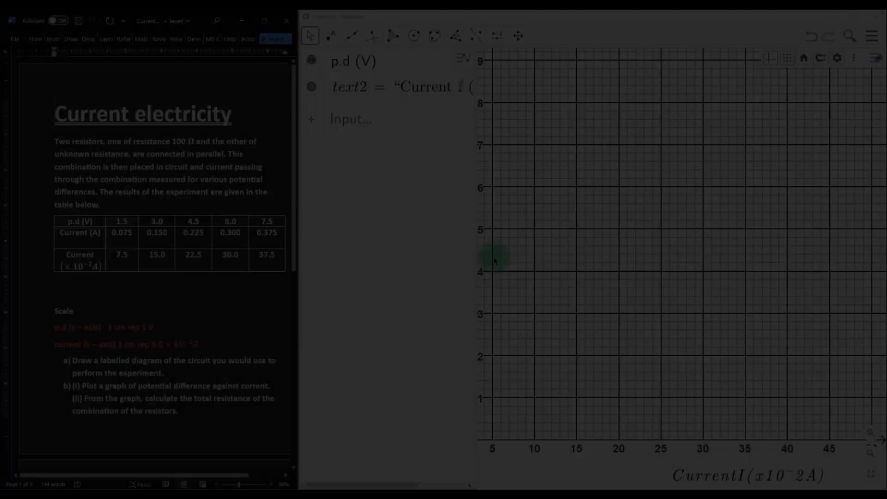
{"action": "scroll", "coordinate": [620, 270], "scroll_direction": "down", "scroll_amount": 3}
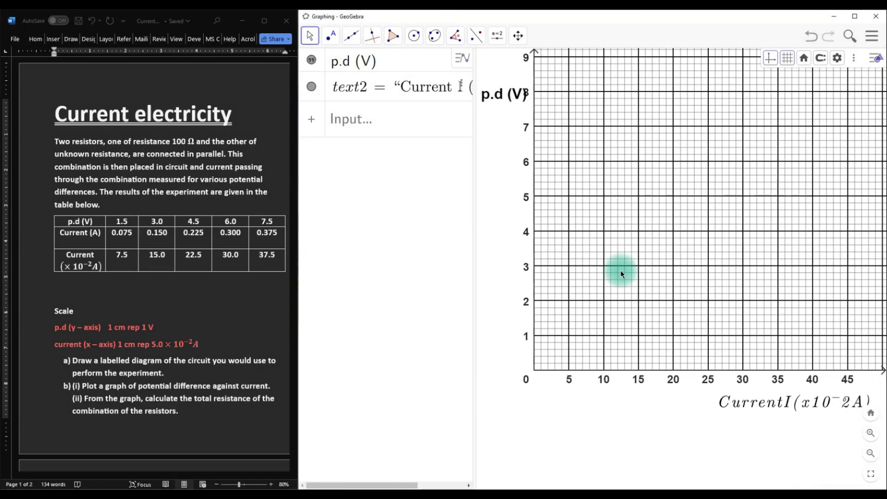
{"action": "scroll", "coordinate": [623, 261], "scroll_direction": "down", "scroll_amount": 2}
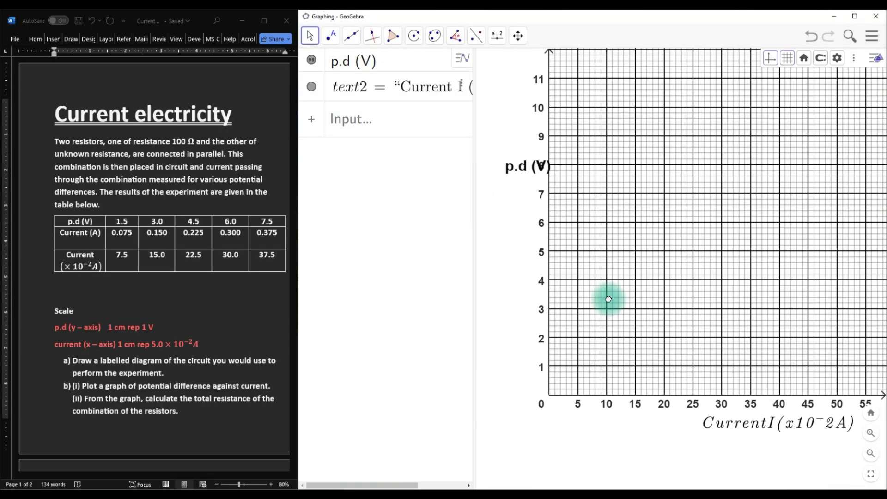
{"action": "left_click_drag", "start_coordinate": [653, 281], "coordinate": [636, 282]}
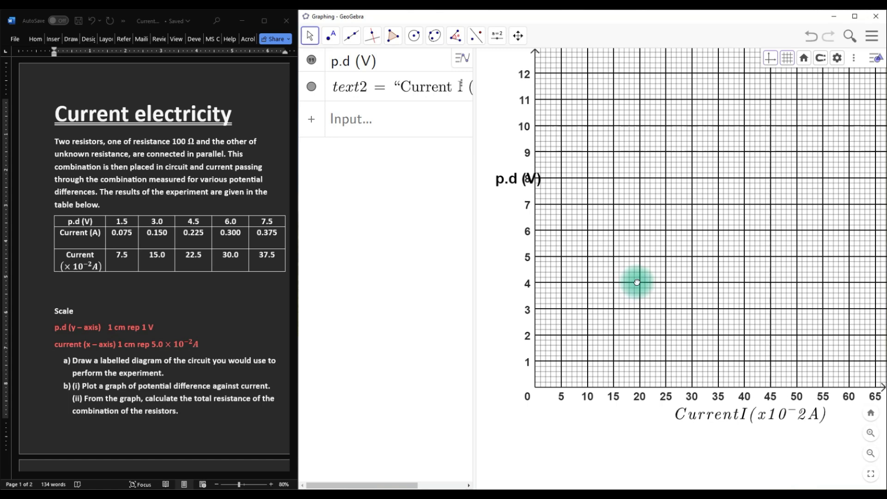
Plot the table's first reading as the point (7.5, 1.5).
{"action": "left_click", "coordinate": [365, 120]}
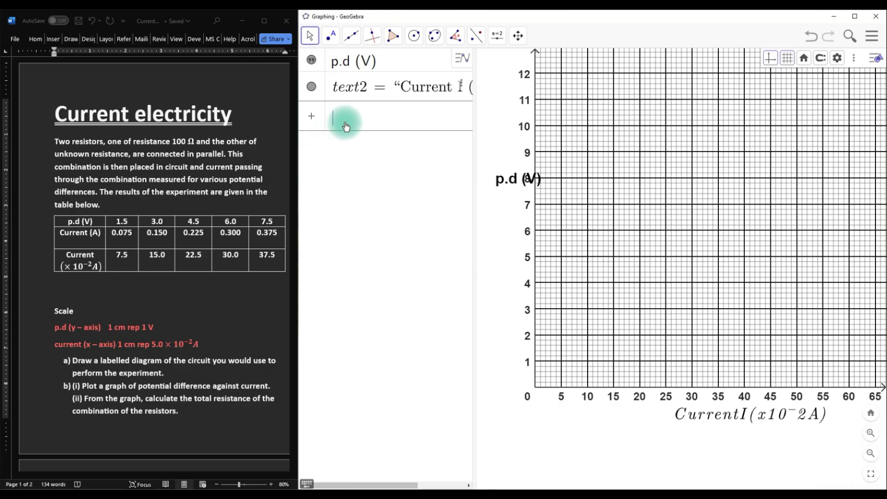
{"action": "type", "text": "(7.5,"}
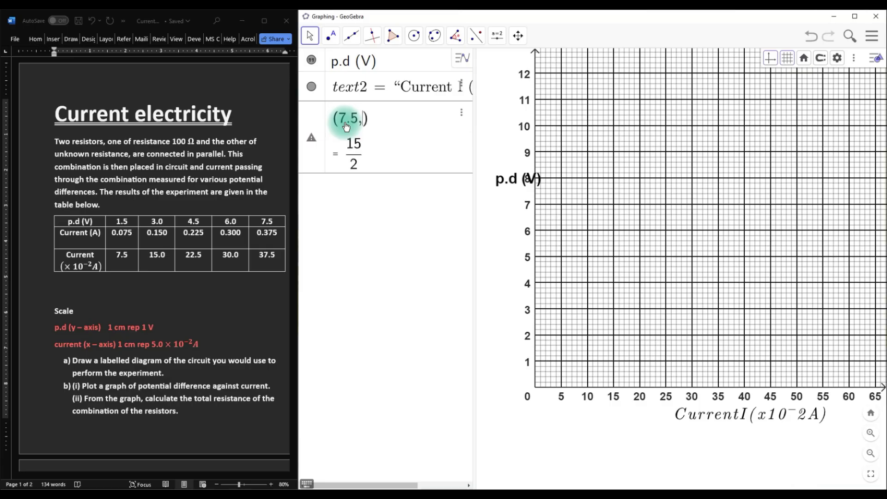
{"action": "type", "text": " 1.5"}
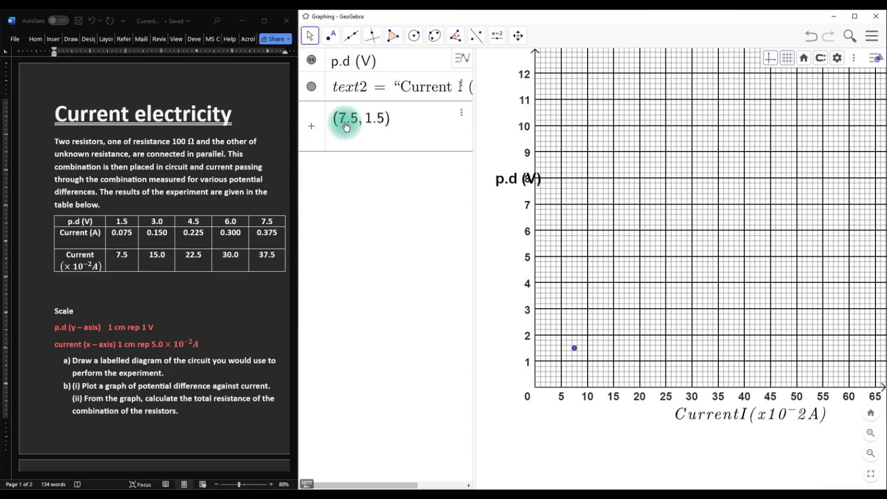
{"action": "key", "text": "Return"}
Plot the table's second reading as the point (15.0, 3.0).
{"action": "type", "text": "(15.0,"}
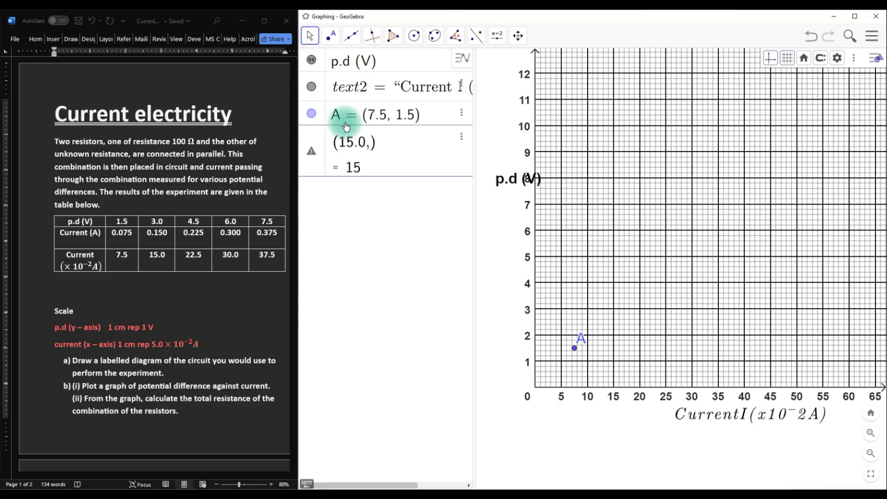
{"action": "type", "text": "3."}
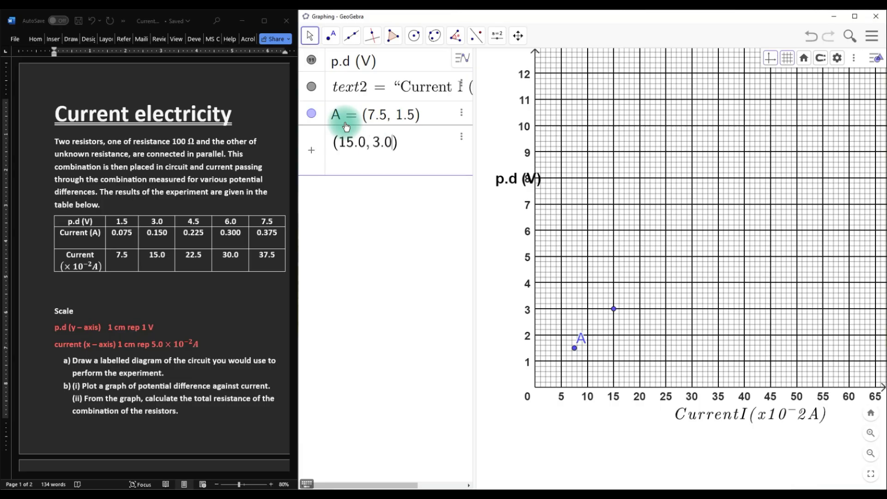
{"action": "type", "text": "0"}
{"action": "key", "text": "Return"}
Plot the table's third reading as the point (22.5, 4.5).
{"action": "type", "text": "("}
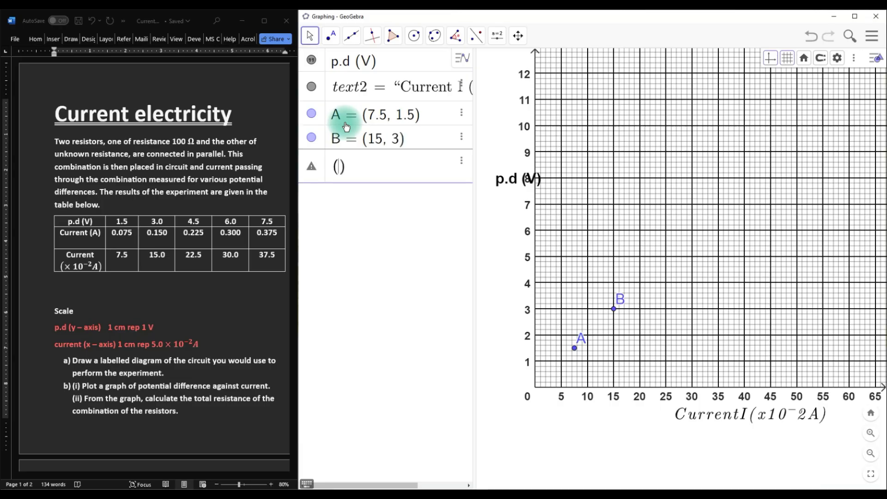
{"action": "type", "text": "22.5, 4.5"}
{"action": "key", "text": "Return"}
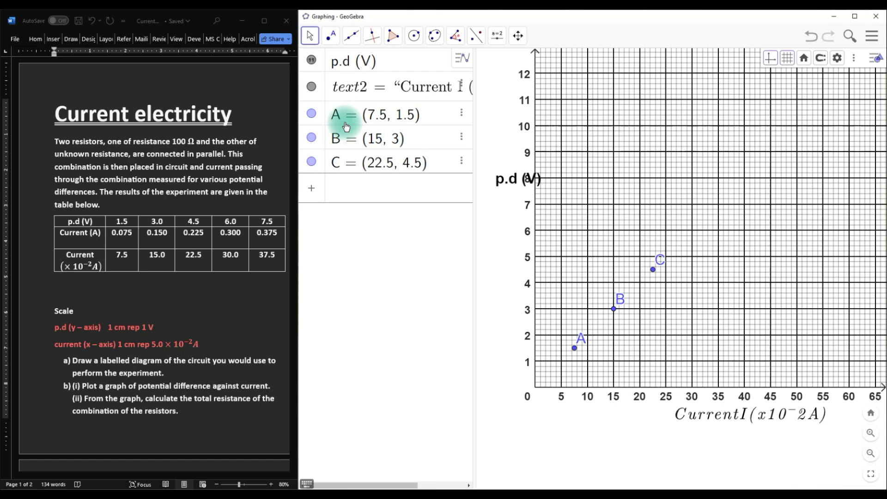
Plot the table's fourth reading as the point (30.0, 6.0).
{"action": "type", "text": "(30.0,6"}
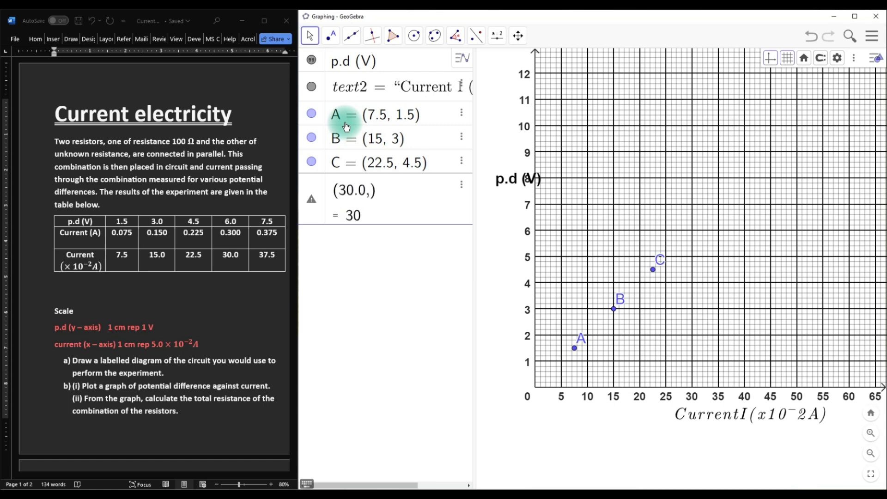
{"action": "type", "text": ".0"}
{"action": "key", "text": "Return"}
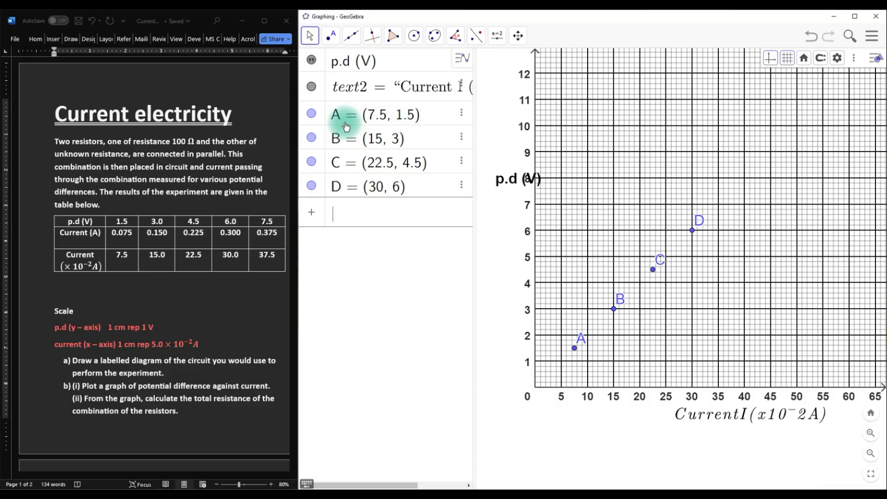
Plot the table's fifth reading as the point (37.5, 7.5) and maximize the graphing window.
{"action": "type", "text": "(37.5, "}
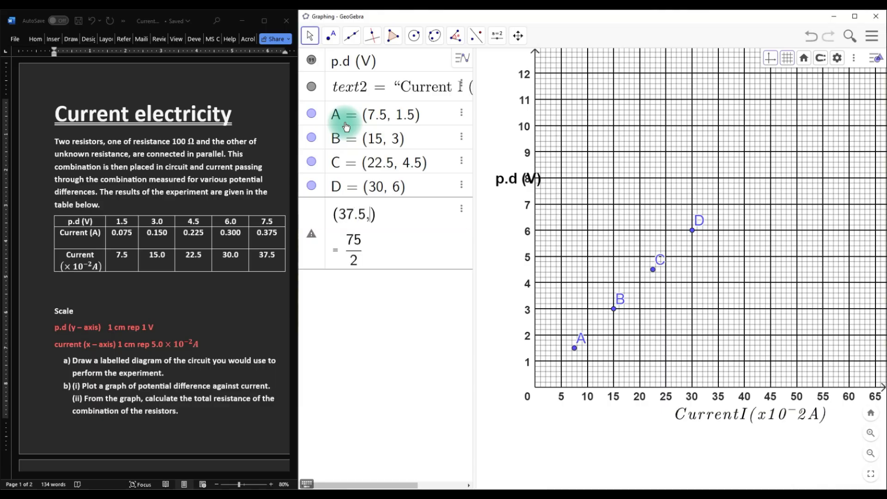
{"action": "type", "text": "7.5"}
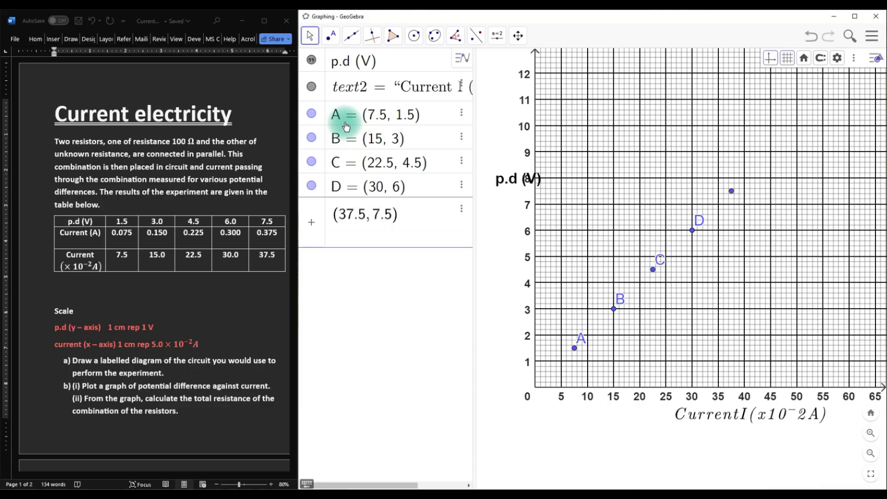
{"action": "key", "text": "Return"}
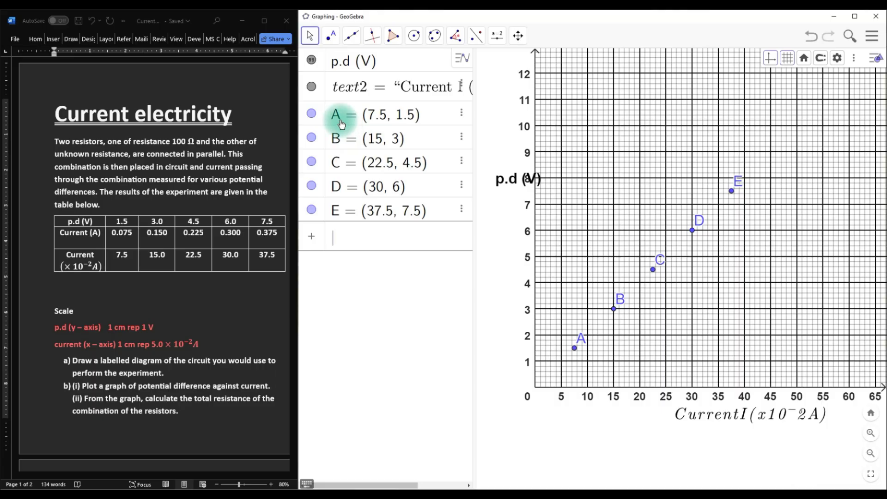
{"action": "left_click", "coordinate": [854, 16]}
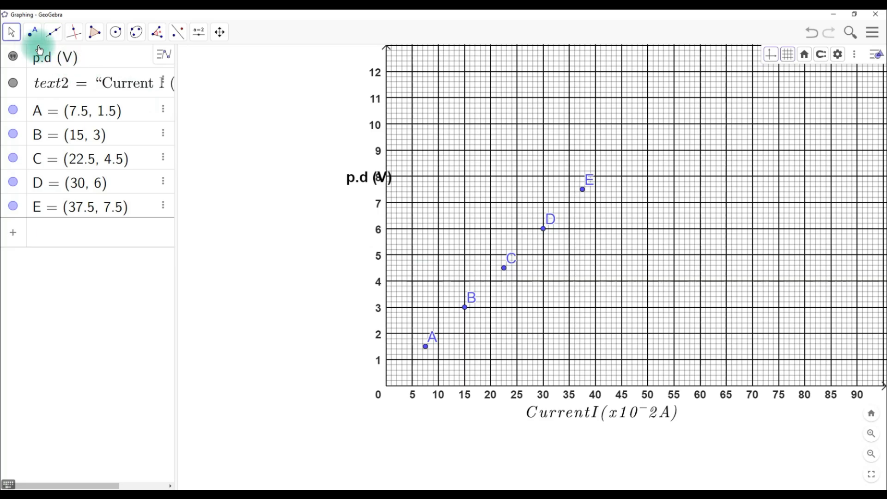
{"action": "left_click_drag", "start_coordinate": [485, 234], "coordinate": [390, 219]}
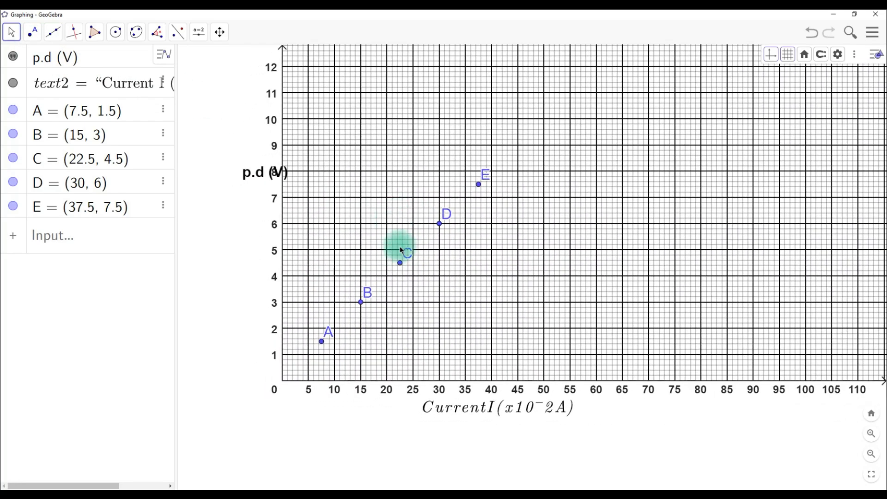
Recolour all five plotted points, A to E, in the palette's bright blue.
{"action": "left_click", "coordinate": [322, 343]}
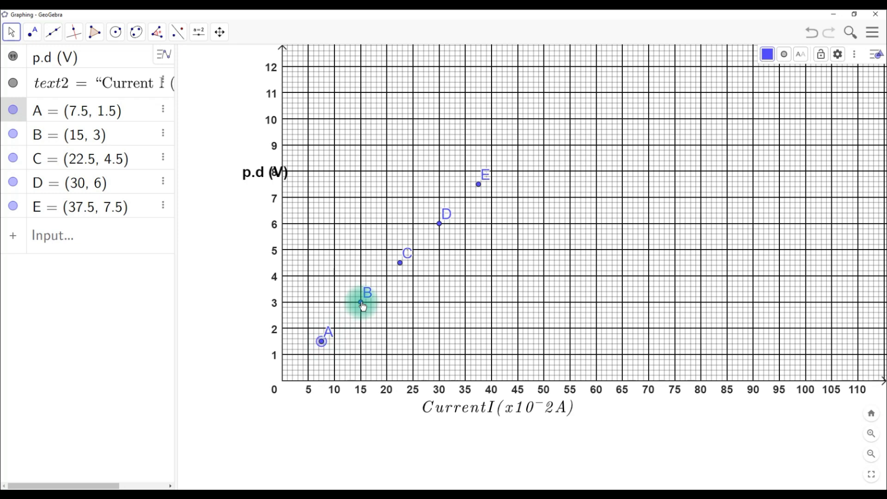
{"action": "left_click", "coordinate": [362, 303], "text": "ctrl"}
{"action": "left_click", "coordinate": [400, 263], "text": "ctrl"}
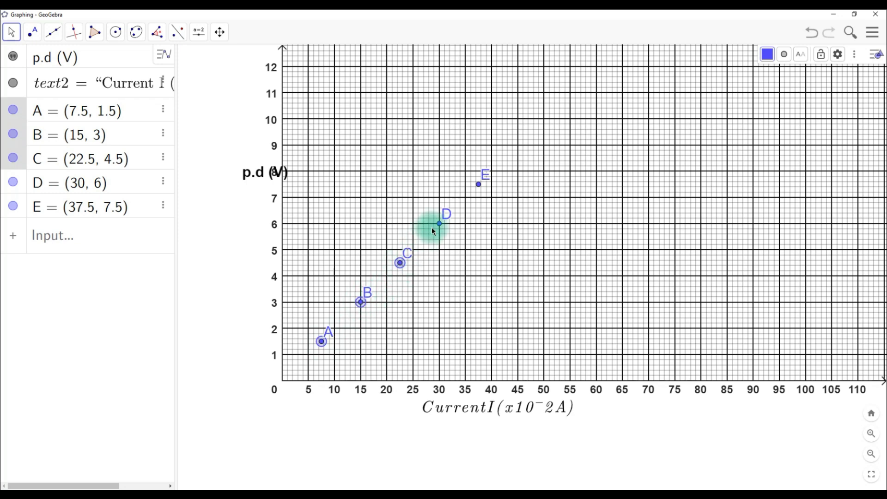
{"action": "left_click", "coordinate": [440, 224], "text": "ctrl"}
{"action": "left_click", "coordinate": [479, 185], "text": "ctrl"}
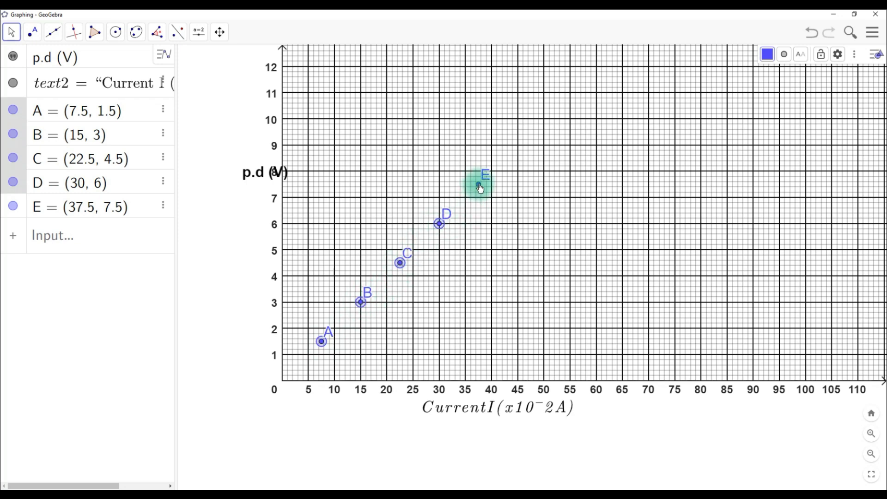
{"action": "left_click", "coordinate": [768, 55]}
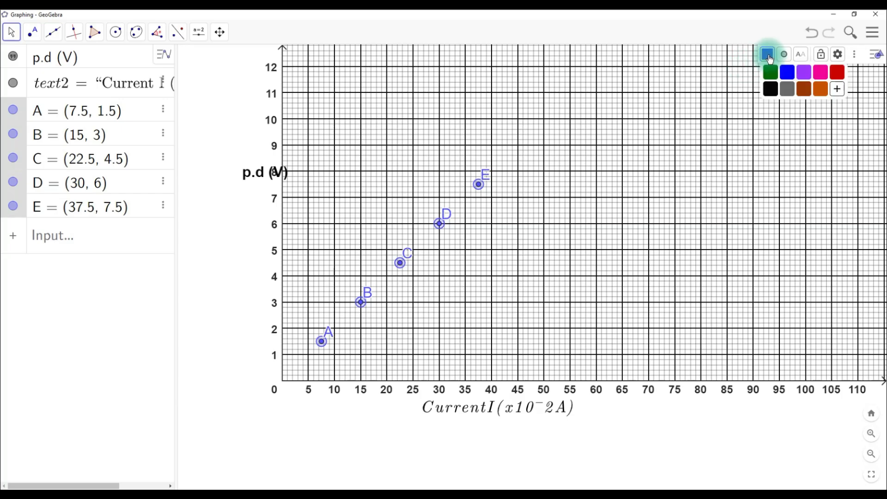
{"action": "left_click", "coordinate": [786, 72]}
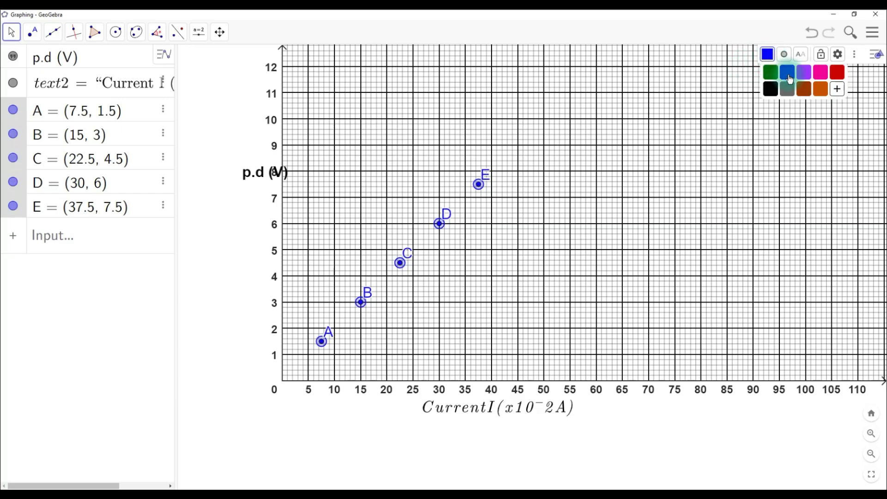
{"action": "left_click", "coordinate": [804, 73]}
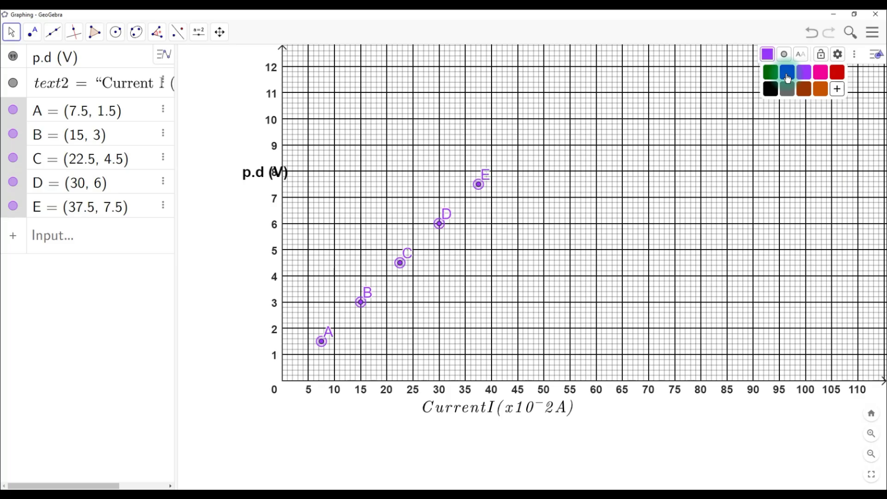
{"action": "left_click", "coordinate": [786, 73]}
{"action": "left_click", "coordinate": [770, 74]}
{"action": "left_click", "coordinate": [786, 74]}
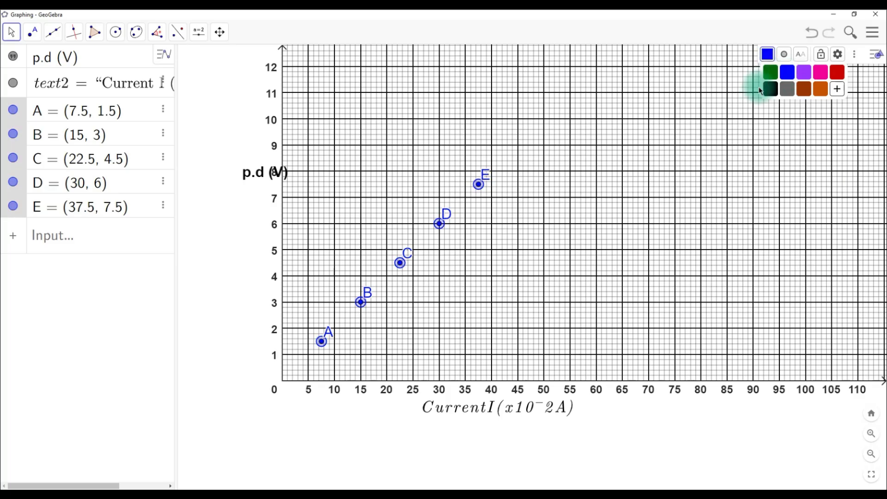
Change the markers of the five plotted points to × crosses and hide their labels.
{"action": "left_click", "coordinate": [785, 55]}
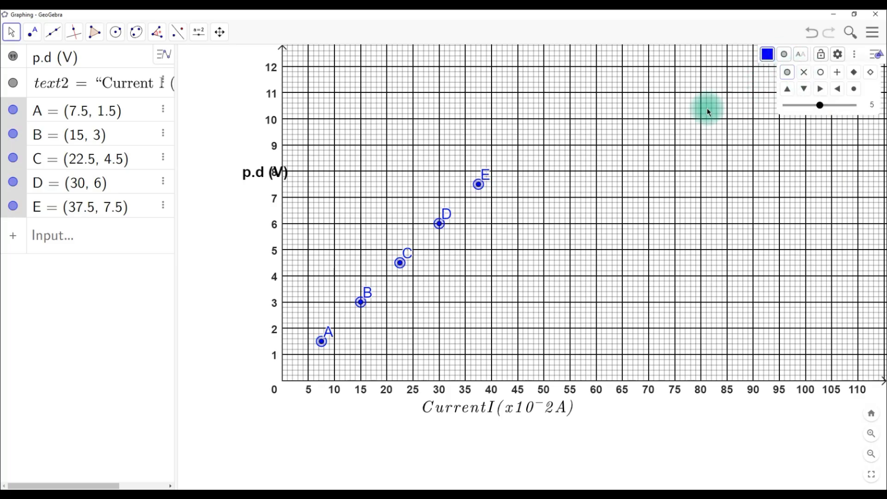
{"action": "left_click", "coordinate": [804, 72]}
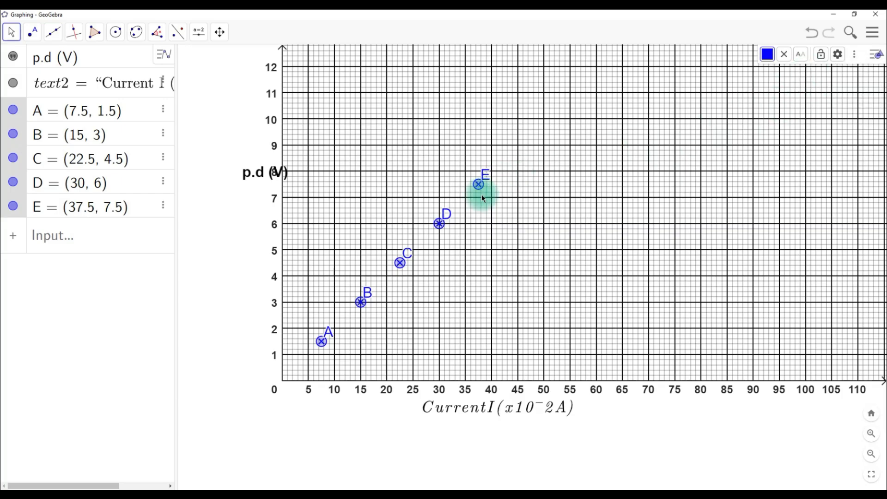
{"action": "left_click", "coordinate": [801, 54]}
{"action": "left_click", "coordinate": [807, 73]}
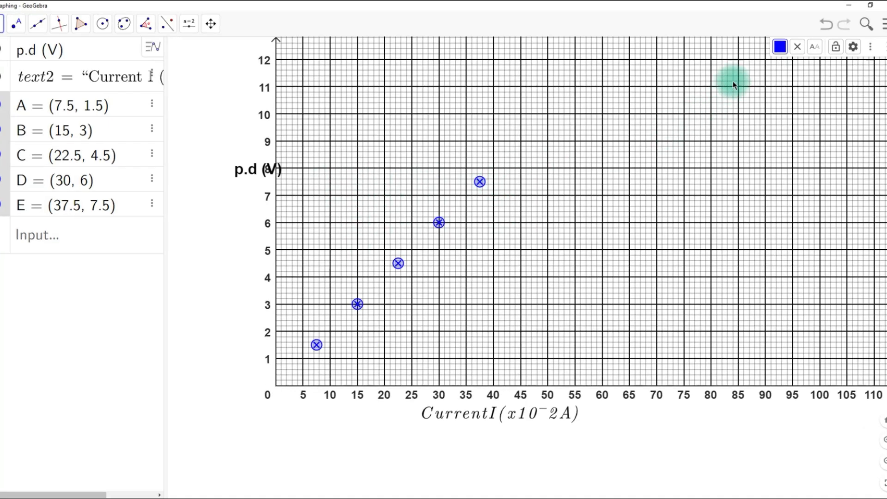
{"action": "left_click", "coordinate": [779, 46]}
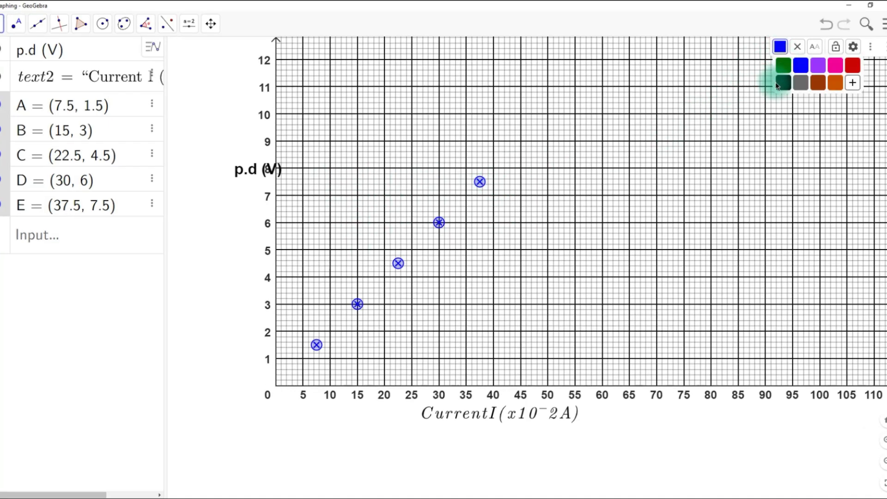
{"action": "left_click", "coordinate": [752, 72]}
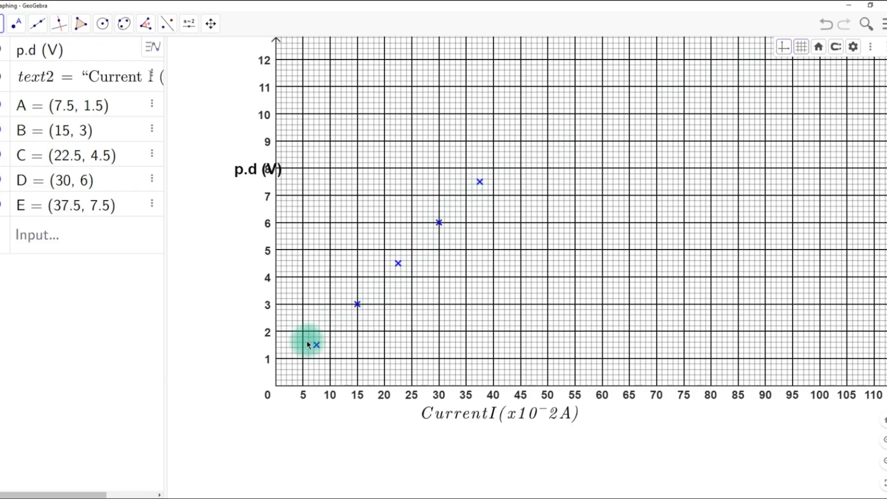
Draw a segment from the last plotted point (37.5, 7.5) through the other crosses to the origin.
{"action": "left_click", "coordinate": [36, 28]}
{"action": "left_click", "coordinate": [33, 71]}
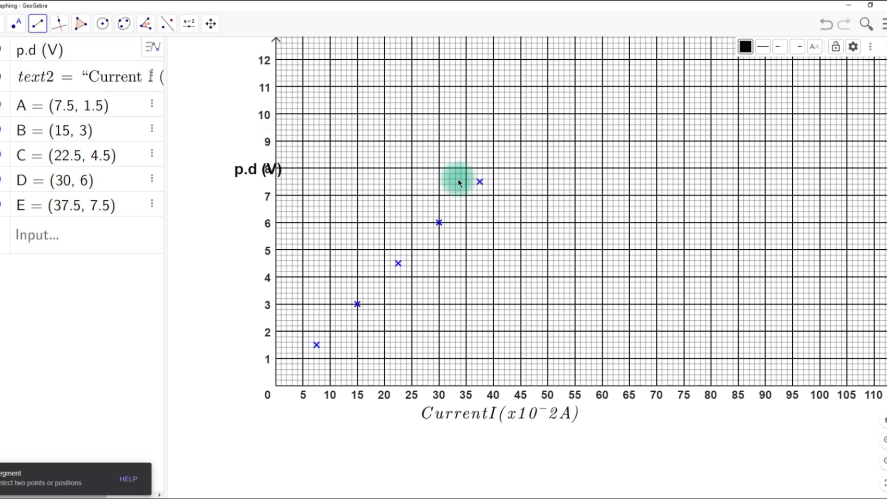
{"action": "left_click", "coordinate": [480, 183]}
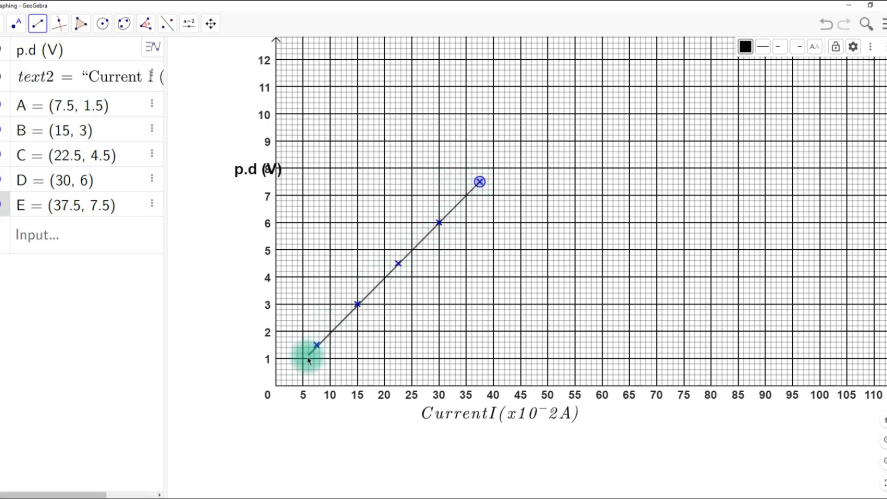
{"action": "left_click", "coordinate": [276, 385]}
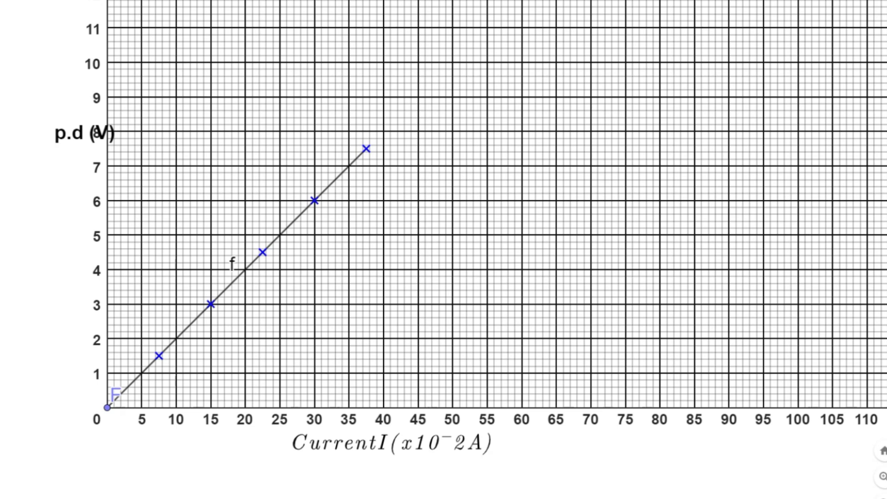
{"action": "left_click", "coordinate": [176, 338]}
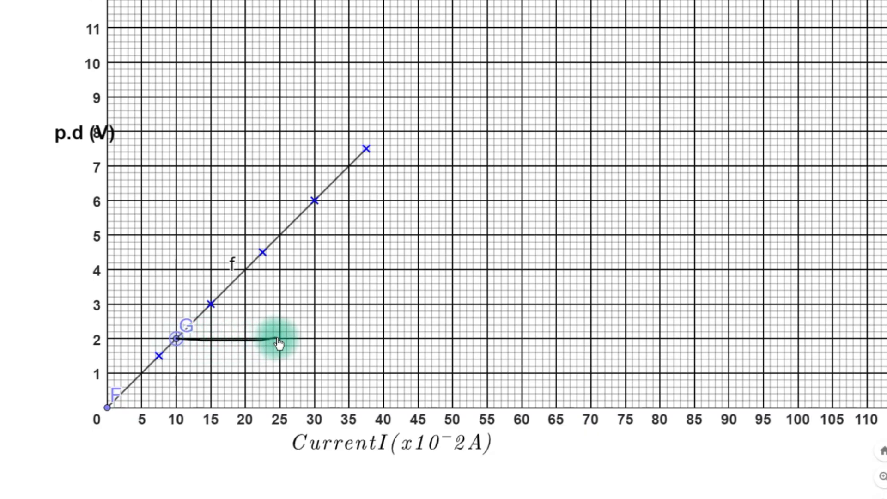
{"action": "key", "text": "Escape"}
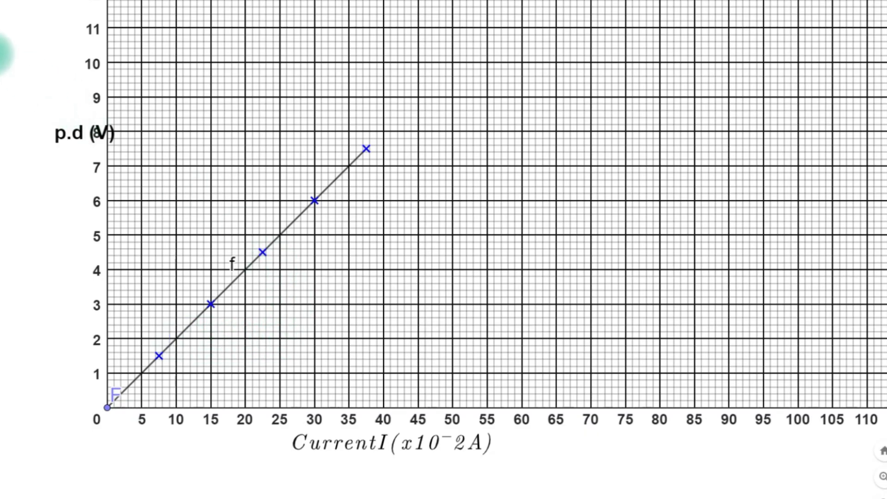